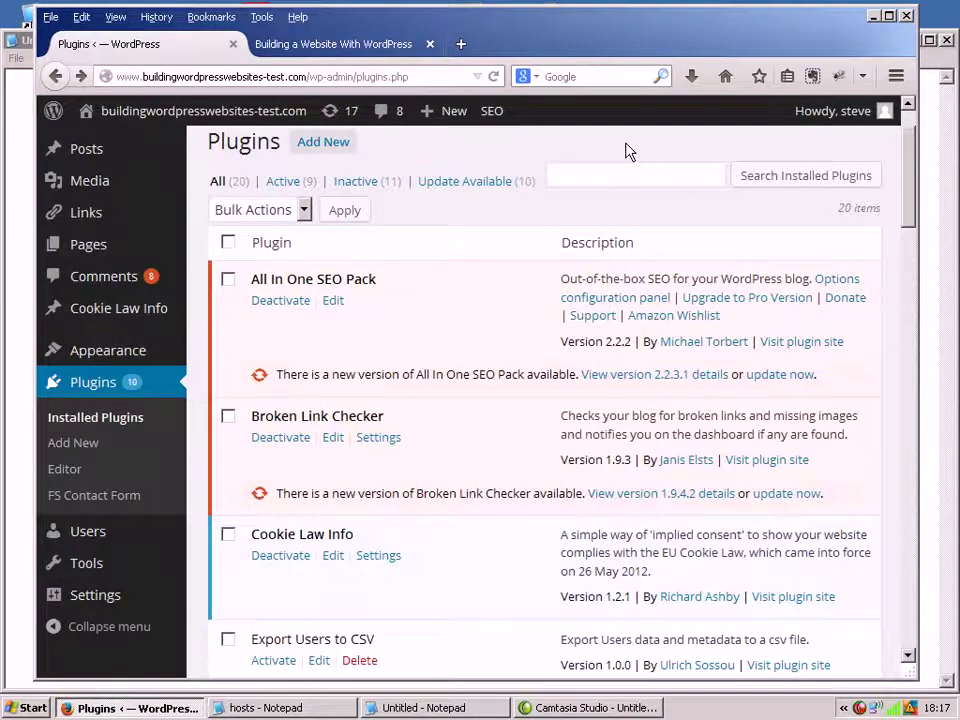
# - Review the two backup sets listed under UpdraftPlus Backups' Existing Backups
pyautogui.moveTo(110, 604)
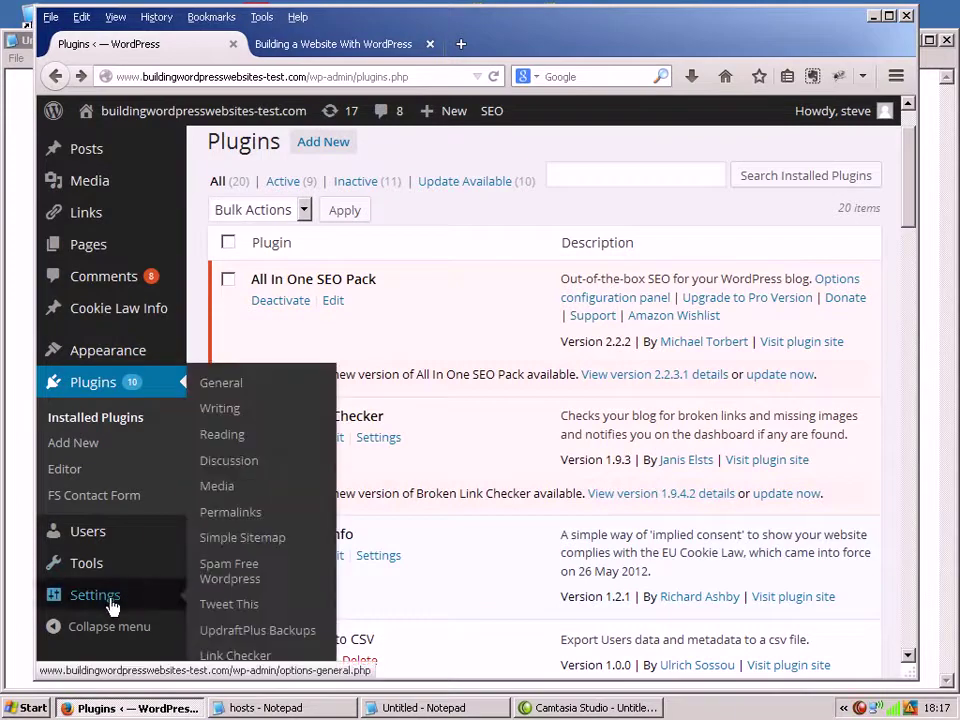
pyautogui.click(290, 640)
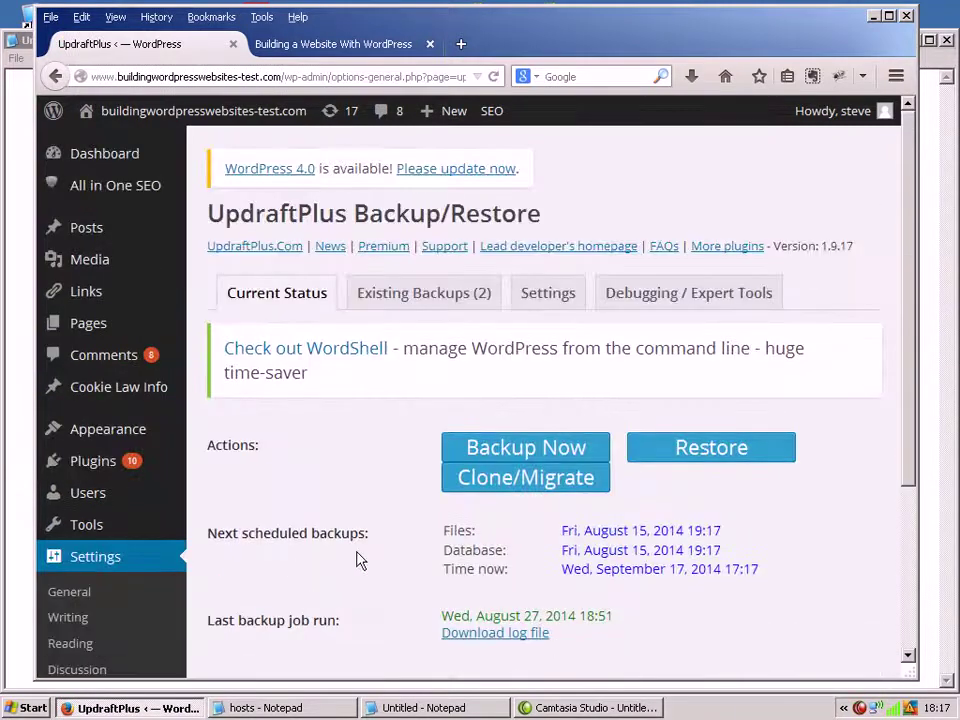
pyautogui.click(424, 292)
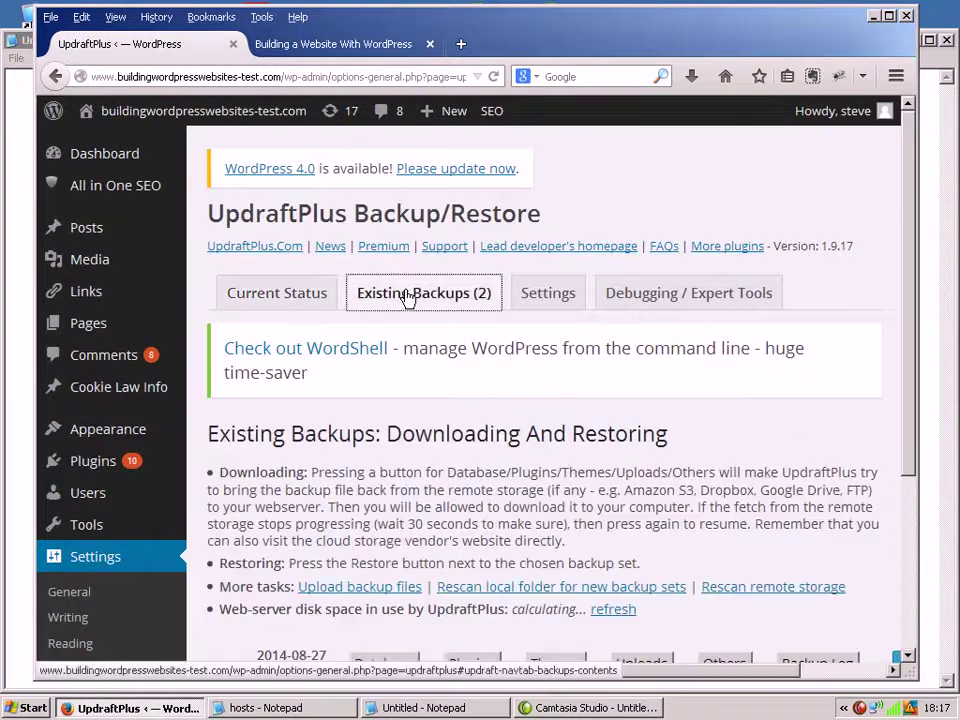
pyautogui.scroll(-2, 400, 488)
pyautogui.scroll(-1, 385, 495)
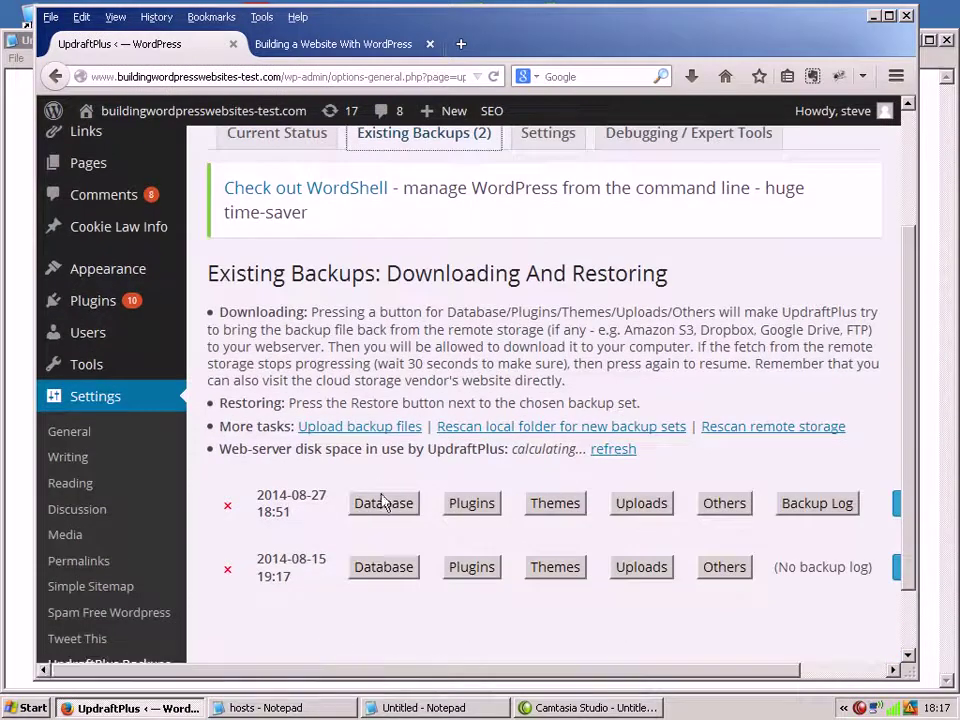
pyautogui.scroll(-1, 900, 440)
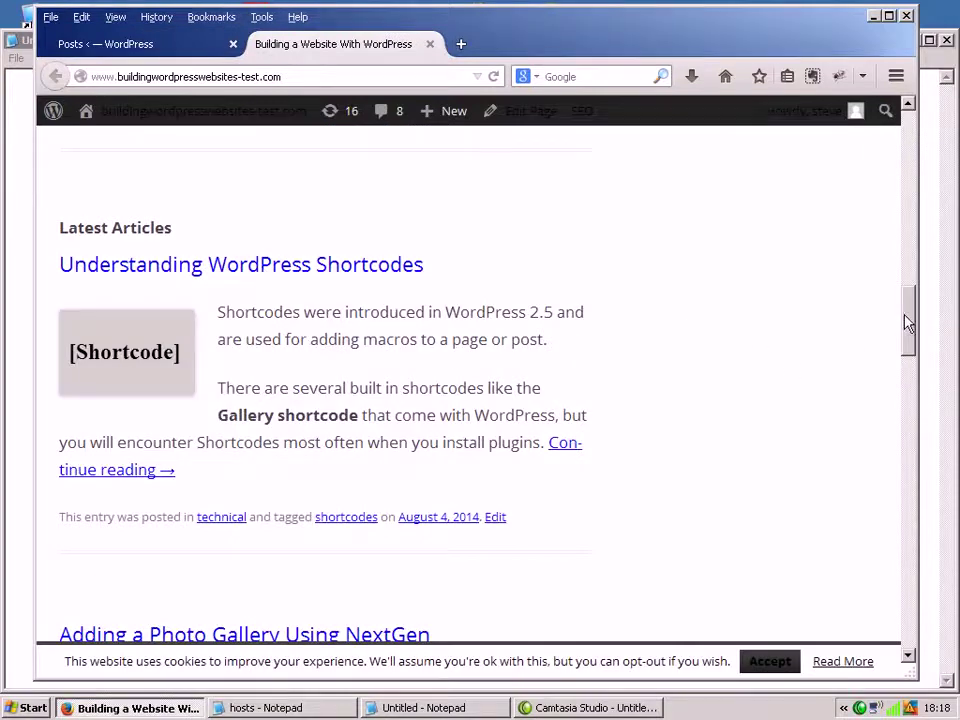
# - Leave the live site and return to the admin Posts list
pyautogui.moveTo(903, 321); pyautogui.dragTo(905, 333)
pyautogui.scroll(-5, 216, 315)
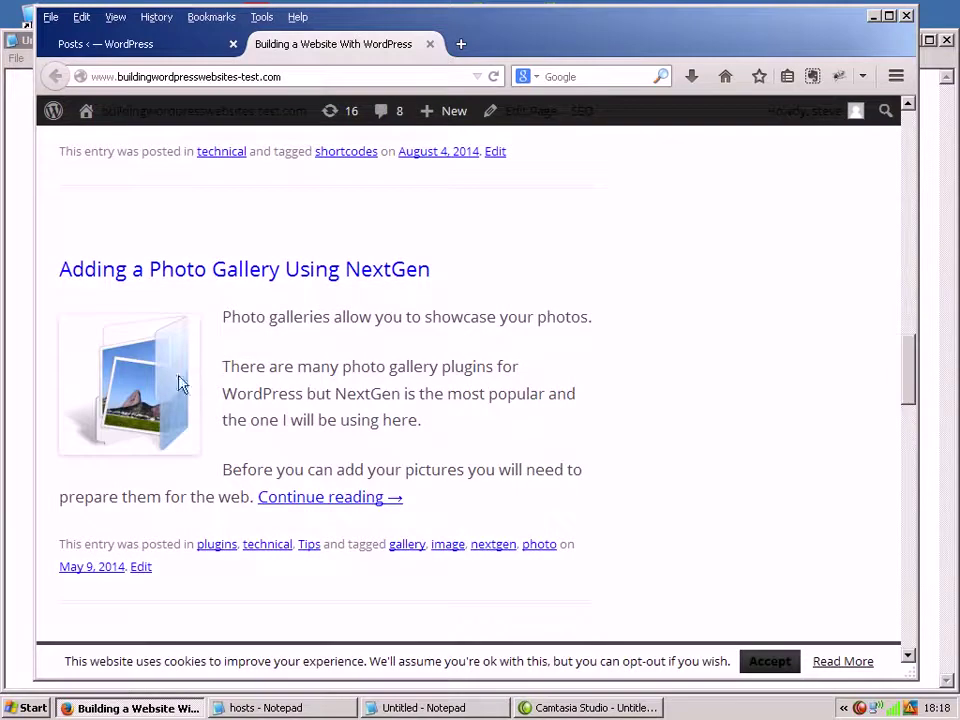
pyautogui.click(190, 45)
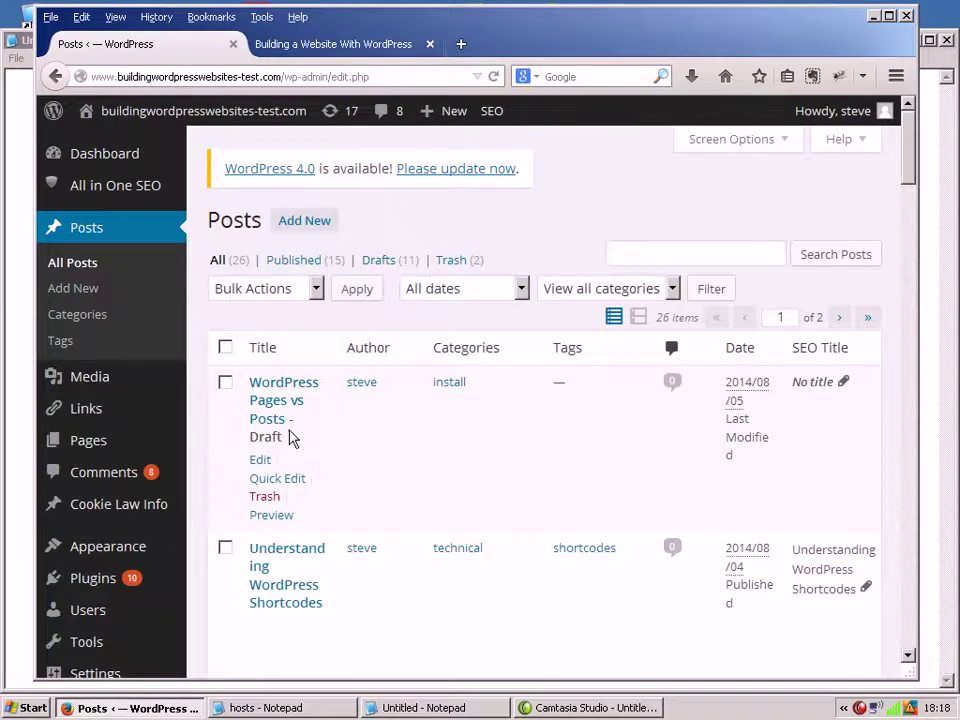
pyautogui.scroll(-6, 394, 423)
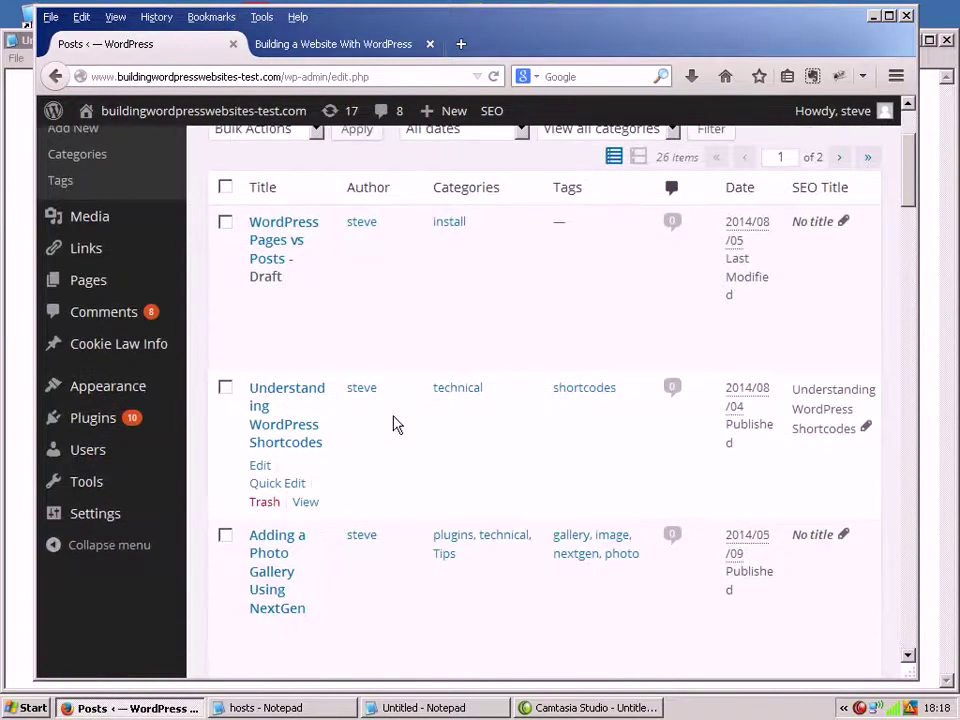
# - Trash 'Understanding WordPress Shortcodes' and 'Adding a Photo Gallery Using NextGen' via Bulk Actions
pyautogui.click(226, 228)
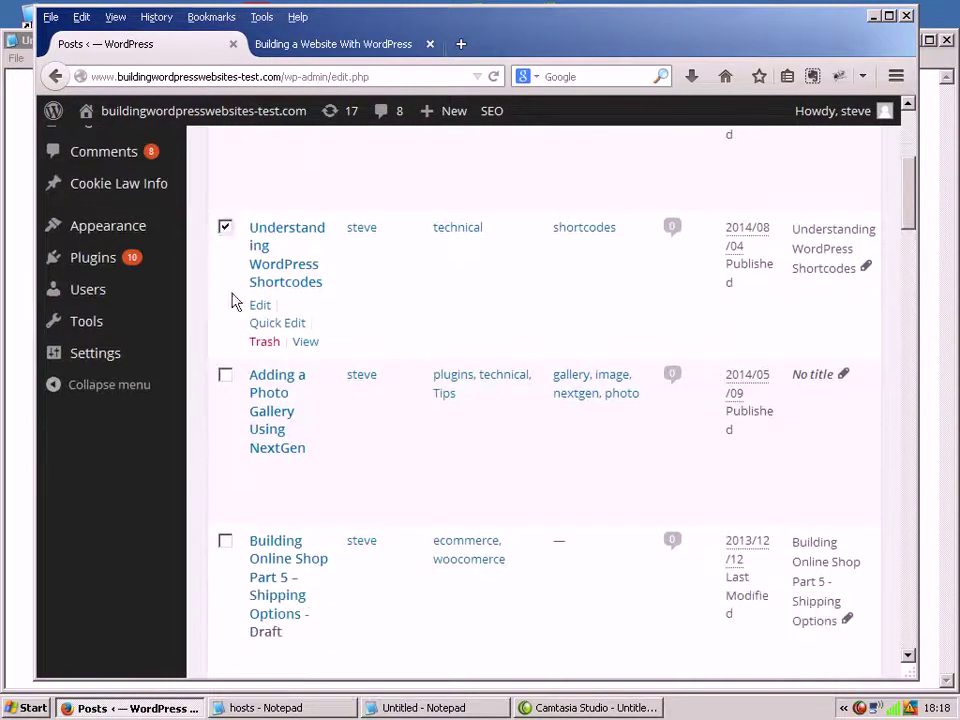
pyautogui.click(226, 380)
pyautogui.scroll(6, 296, 388)
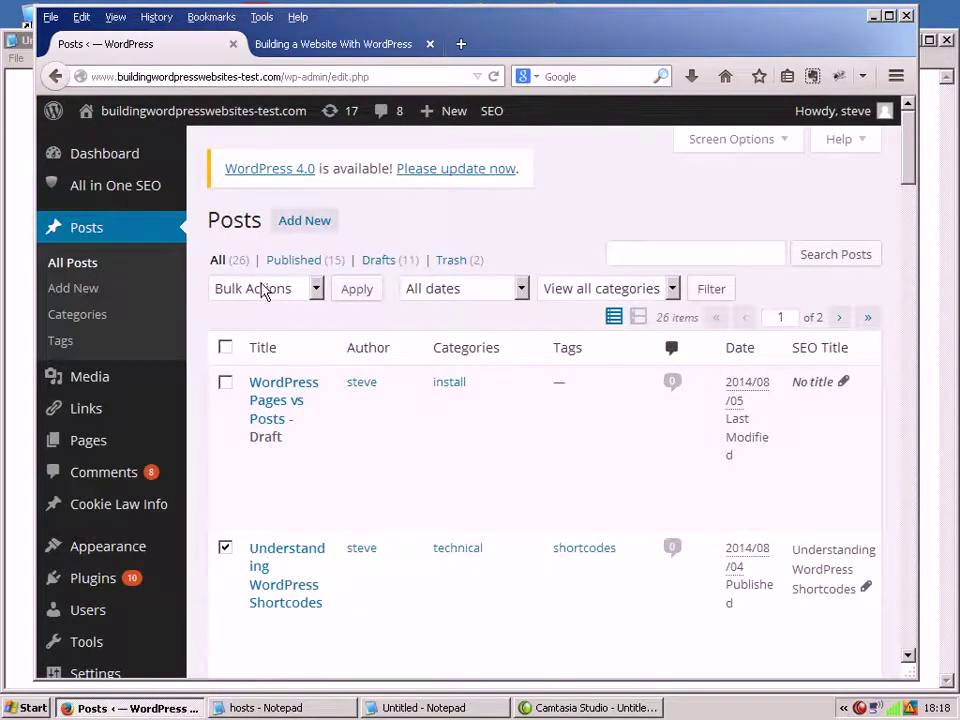
pyautogui.click(314, 289)
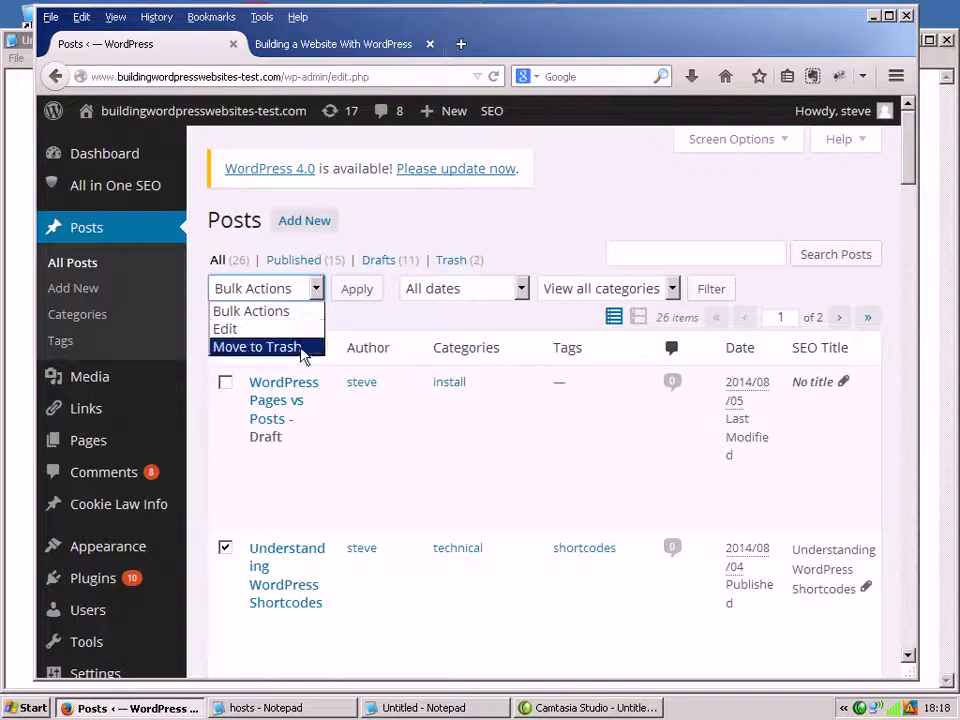
pyautogui.click(297, 346)
pyautogui.click(356, 302)
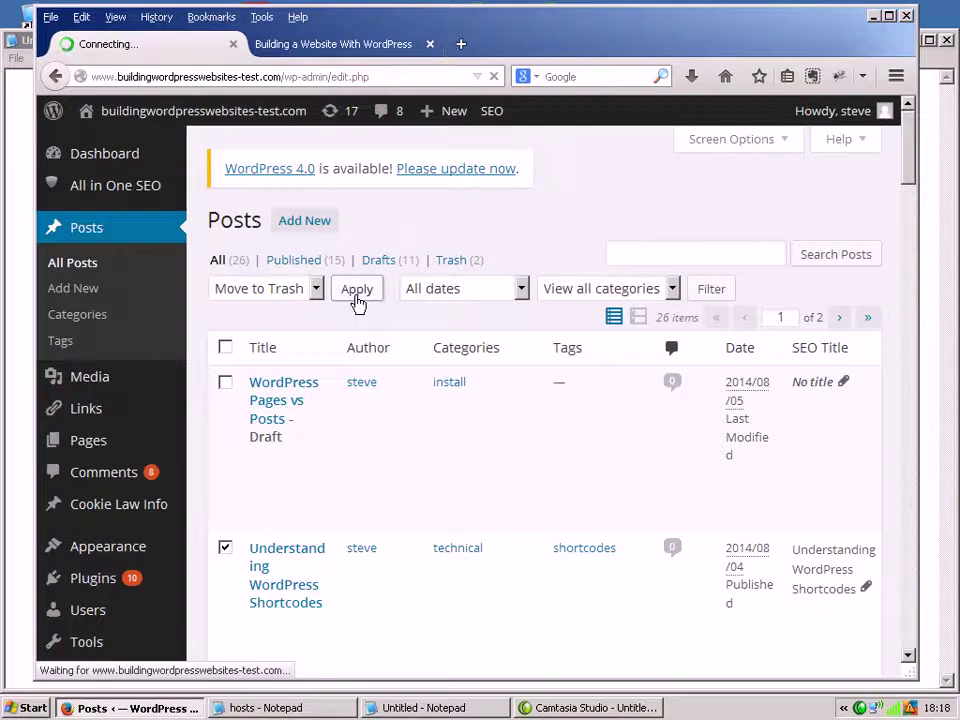
pyautogui.rightClick(458, 324)
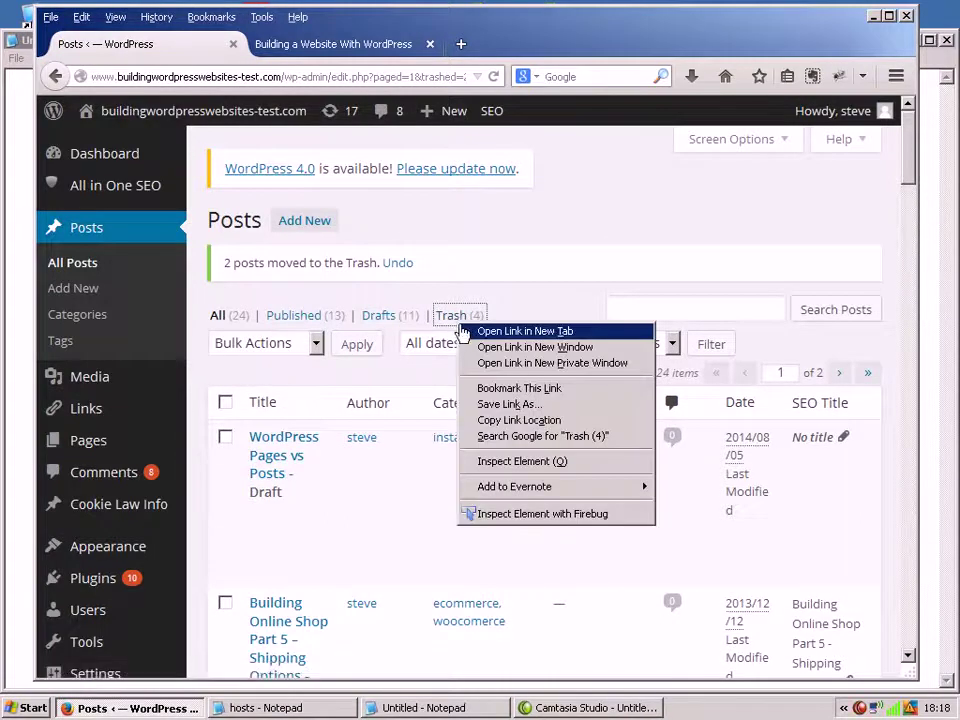
# - Permanently delete 'Understanding WordPress Shortcodes' and 'Adding a Table to a WordPress Page or Post' from Trash
pyautogui.click(457, 318)
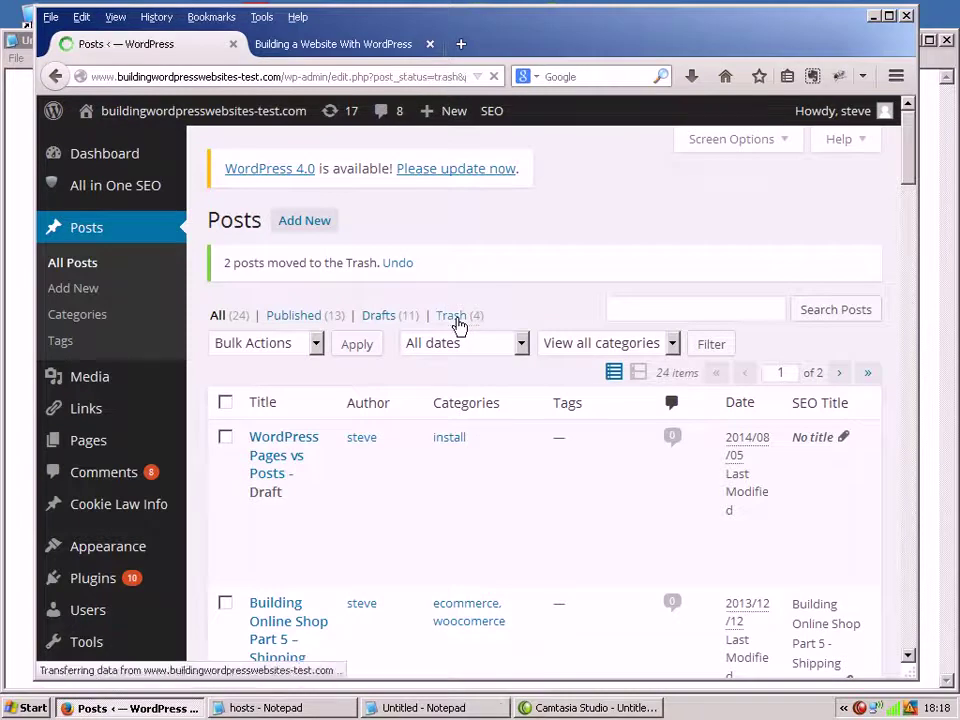
pyautogui.click(460, 268)
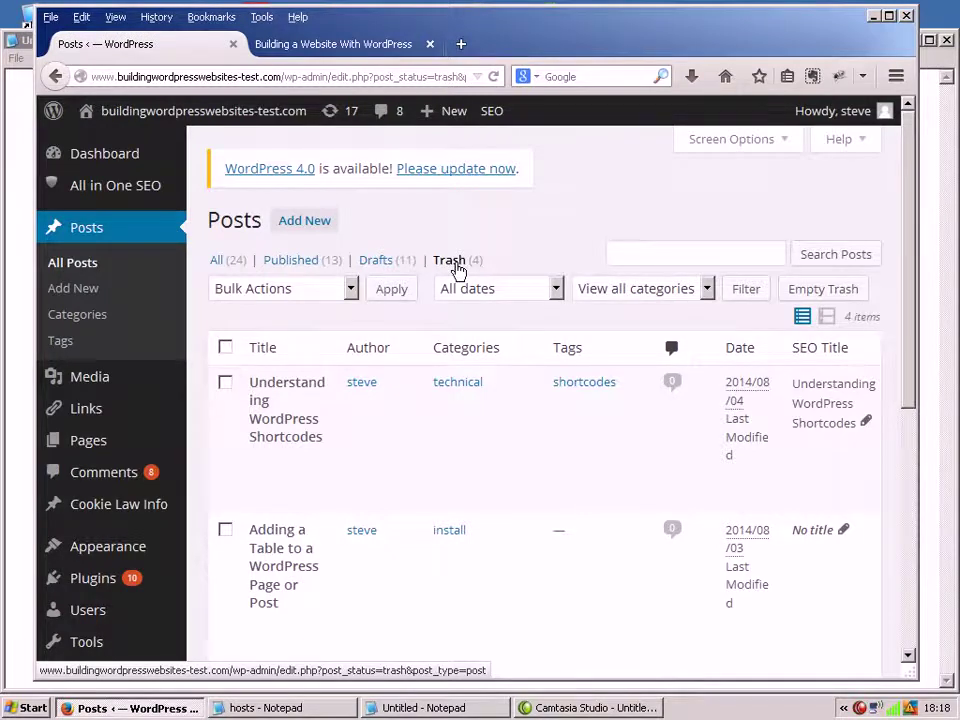
pyautogui.click(225, 382)
pyautogui.click(225, 530)
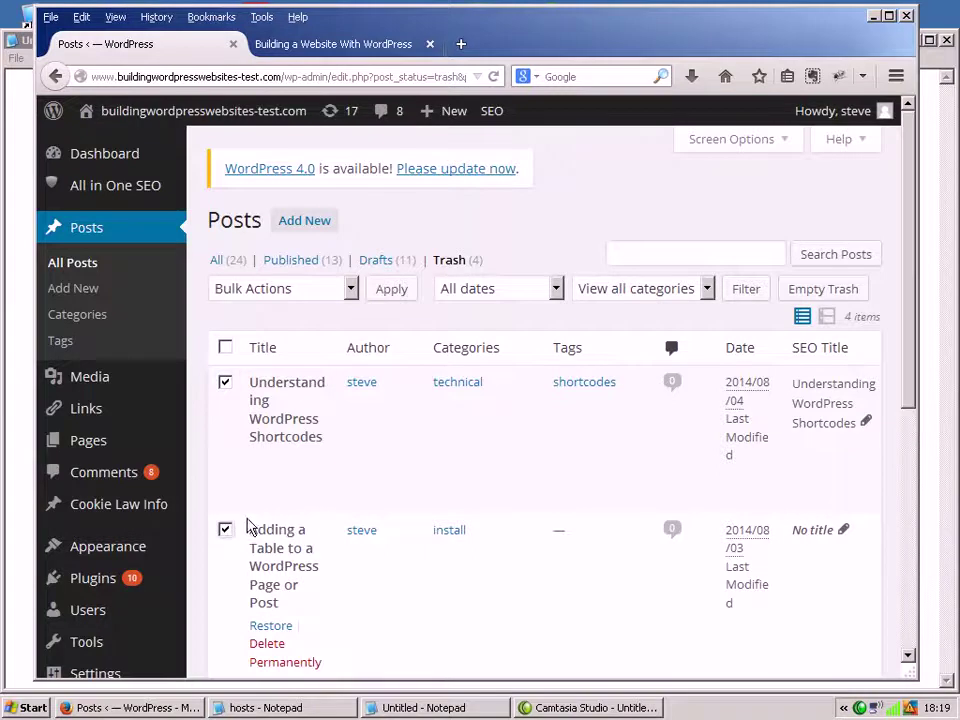
pyautogui.click(350, 290)
pyautogui.click(319, 349)
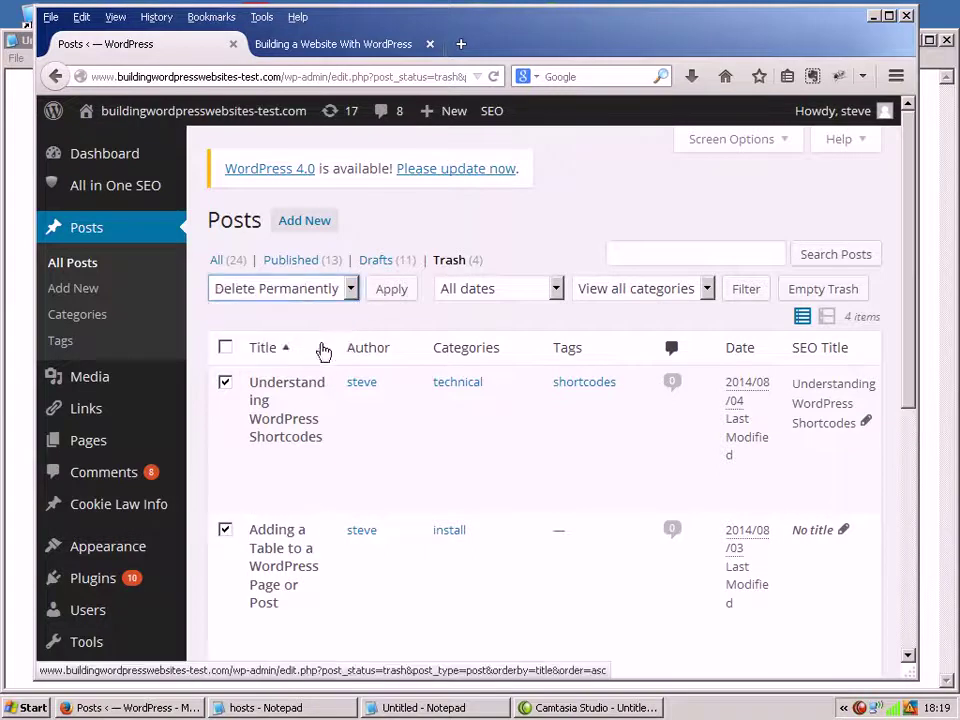
pyautogui.click(389, 300)
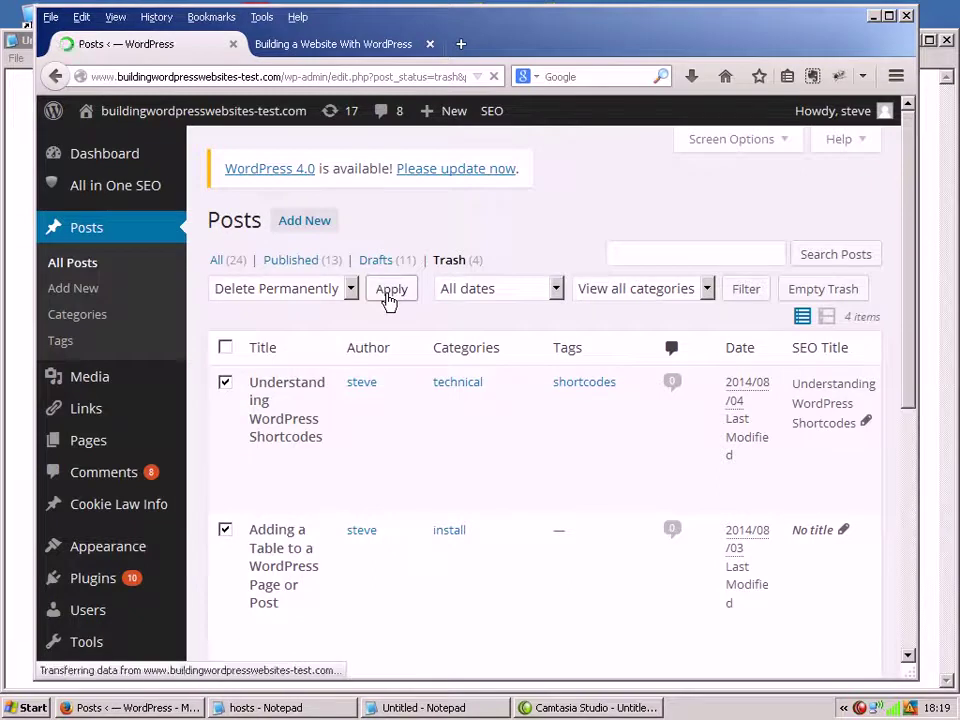
# - Reload the live home page so Latest Articles starts with 'Linking Within a Page or Post Using Bookmarks'
pyautogui.click(360, 46)
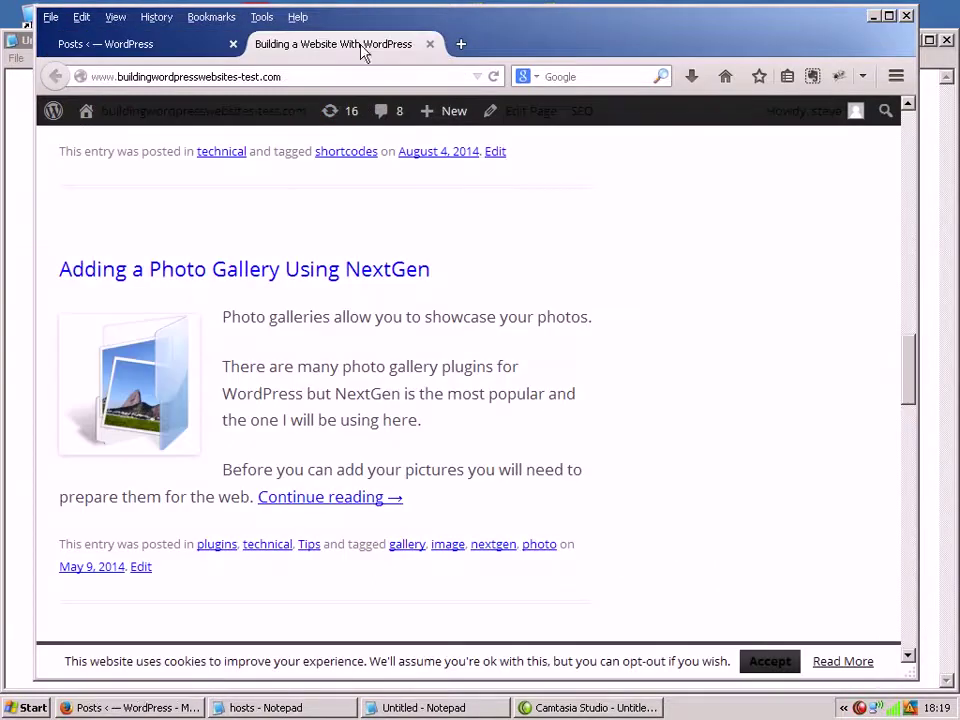
pyautogui.scroll(2, 418, 374)
pyautogui.scroll(5, 418, 374)
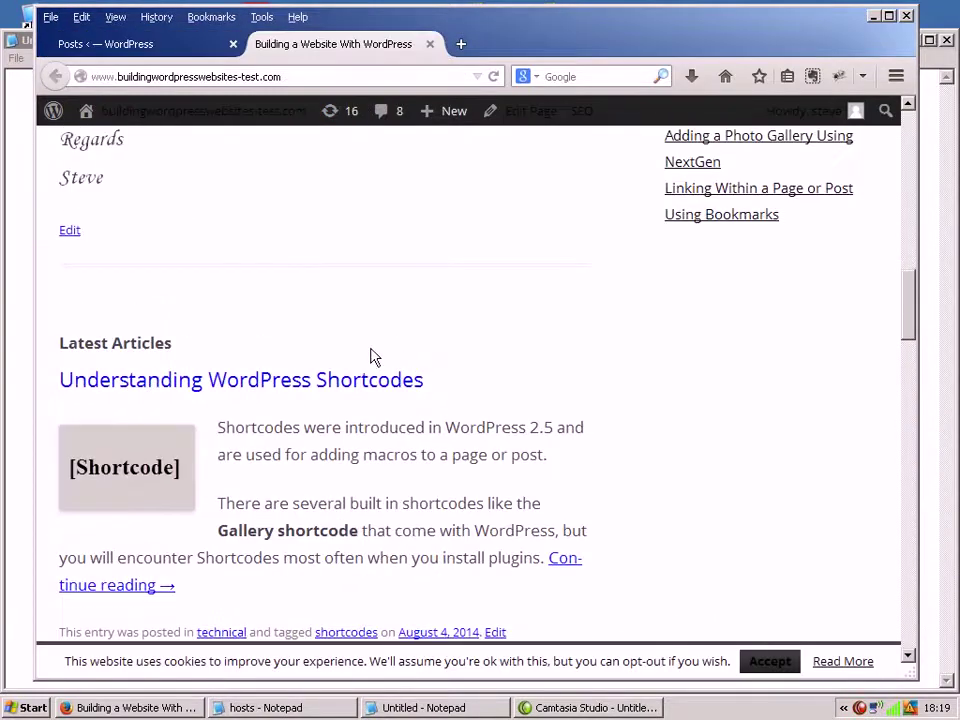
pyautogui.scroll(10, 373, 358)
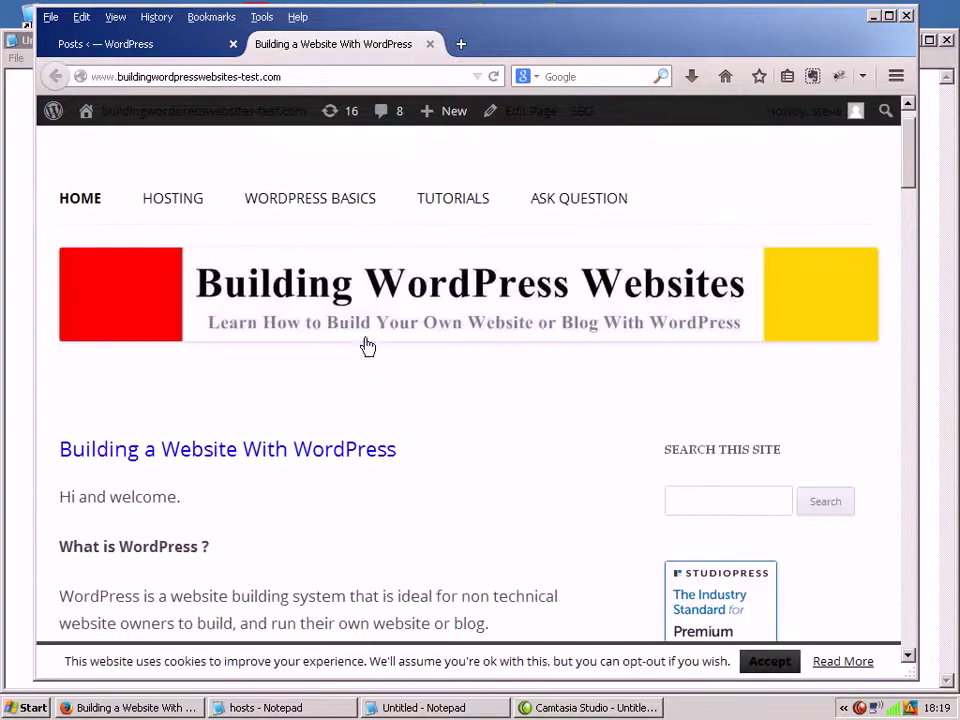
pyautogui.click(493, 77)
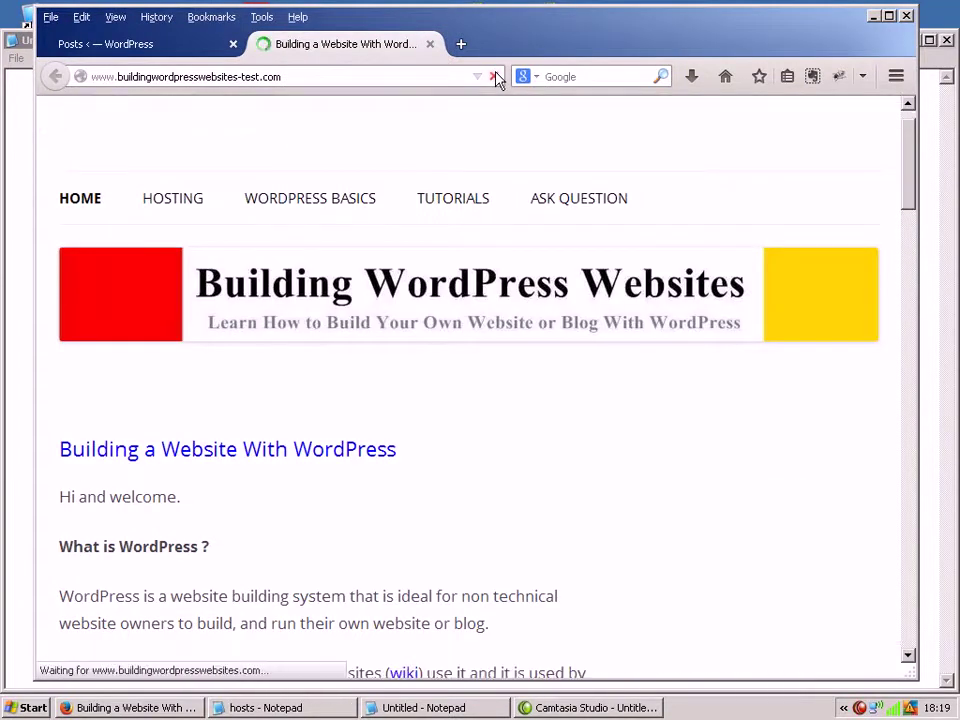
pyautogui.scroll(-2, 435, 330)
pyautogui.scroll(-20, 430, 328)
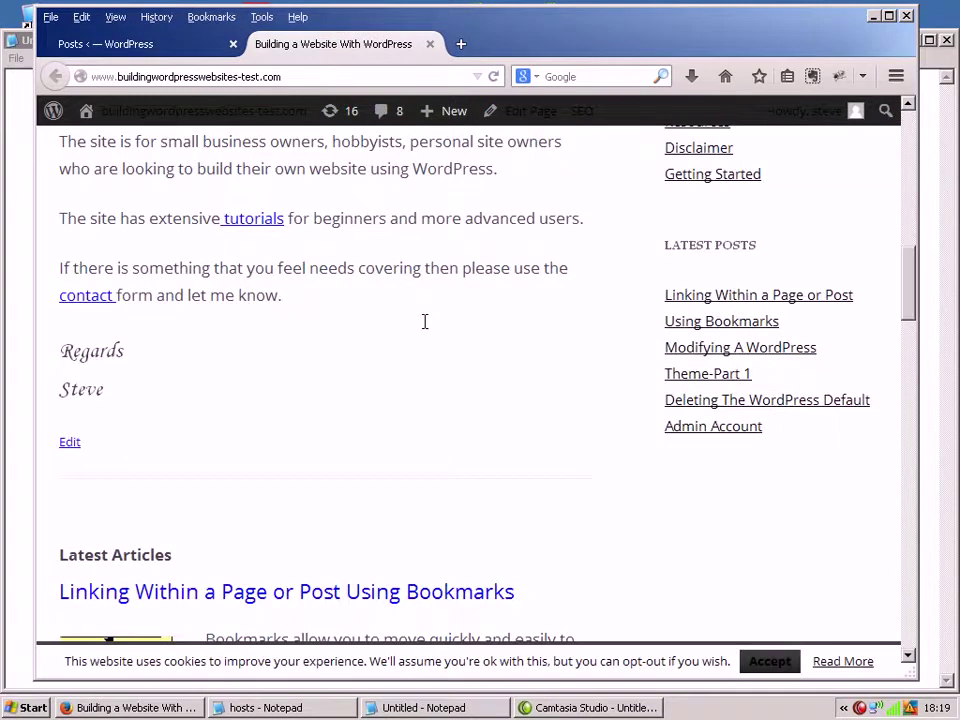
pyautogui.scroll(-6, 426, 322)
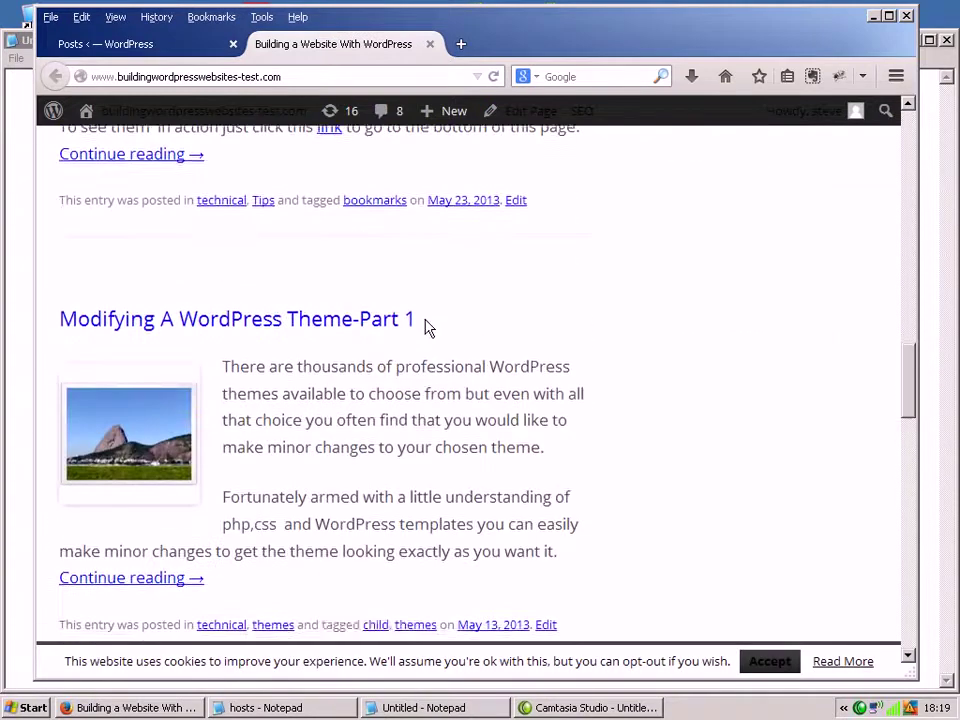
pyautogui.scroll(15, 425, 325)
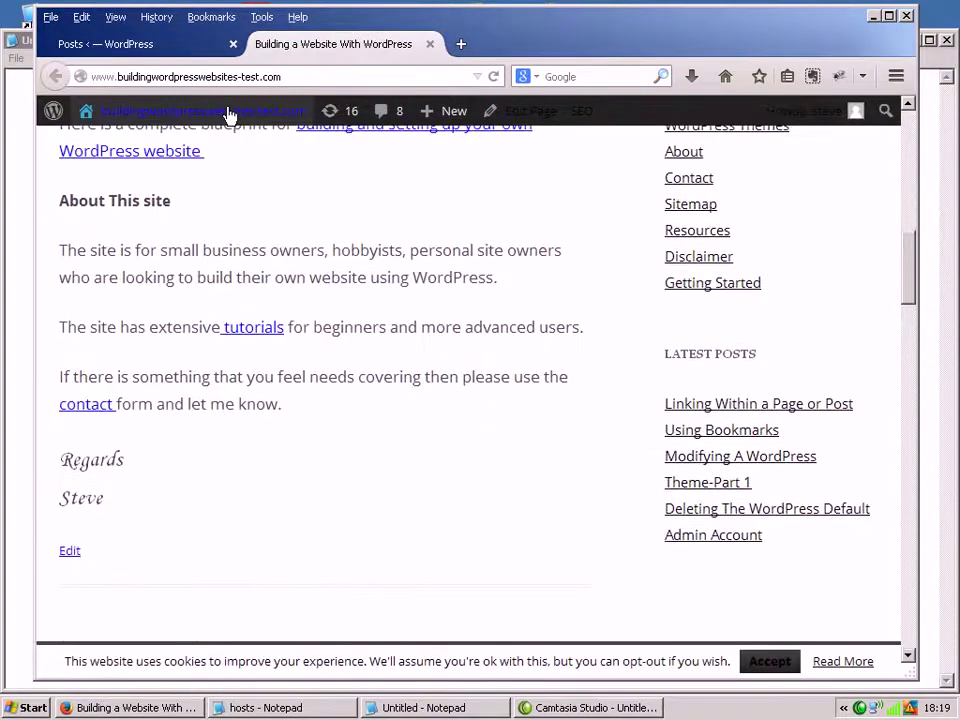
# - Return to the admin and go to the installed Plugins list
pyautogui.click(186, 50)
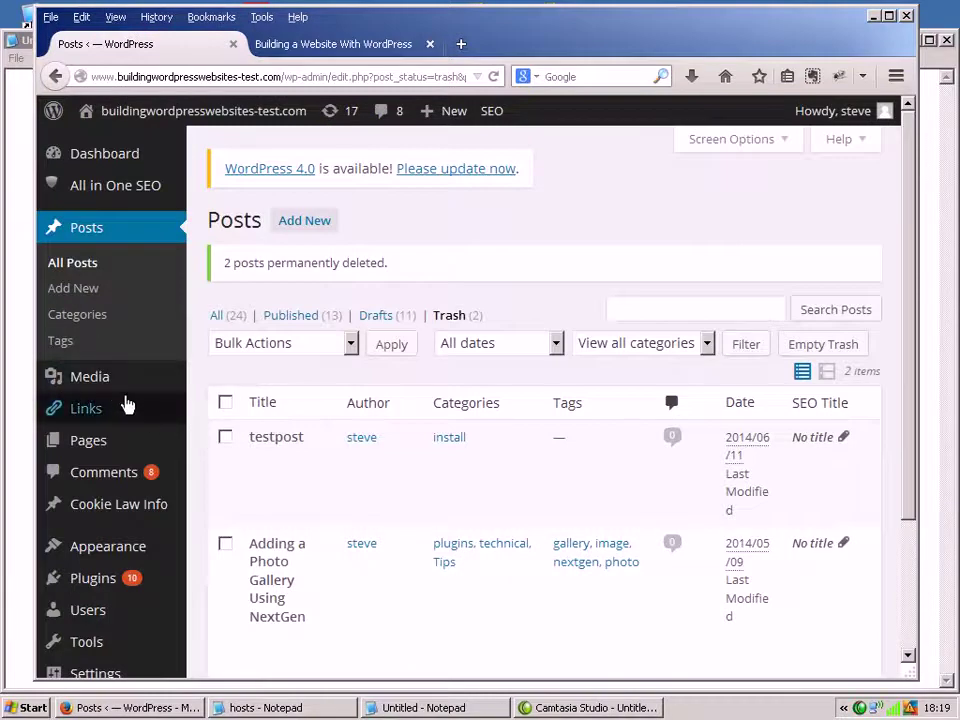
pyautogui.scroll(-2, 105, 490)
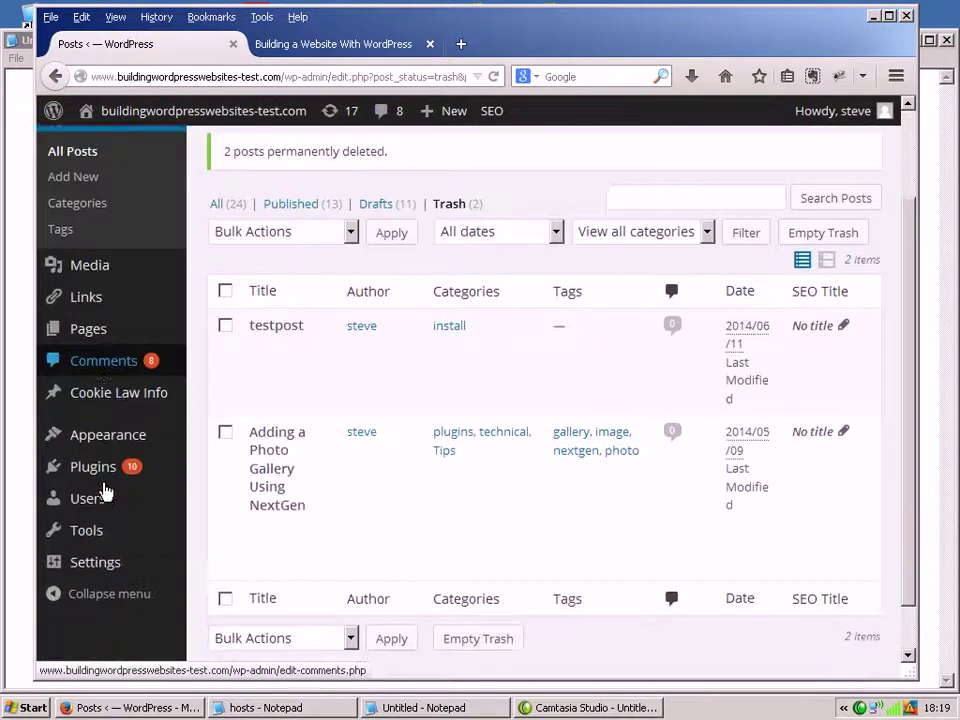
pyautogui.scroll(-1, 100, 470)
pyautogui.click(88, 428)
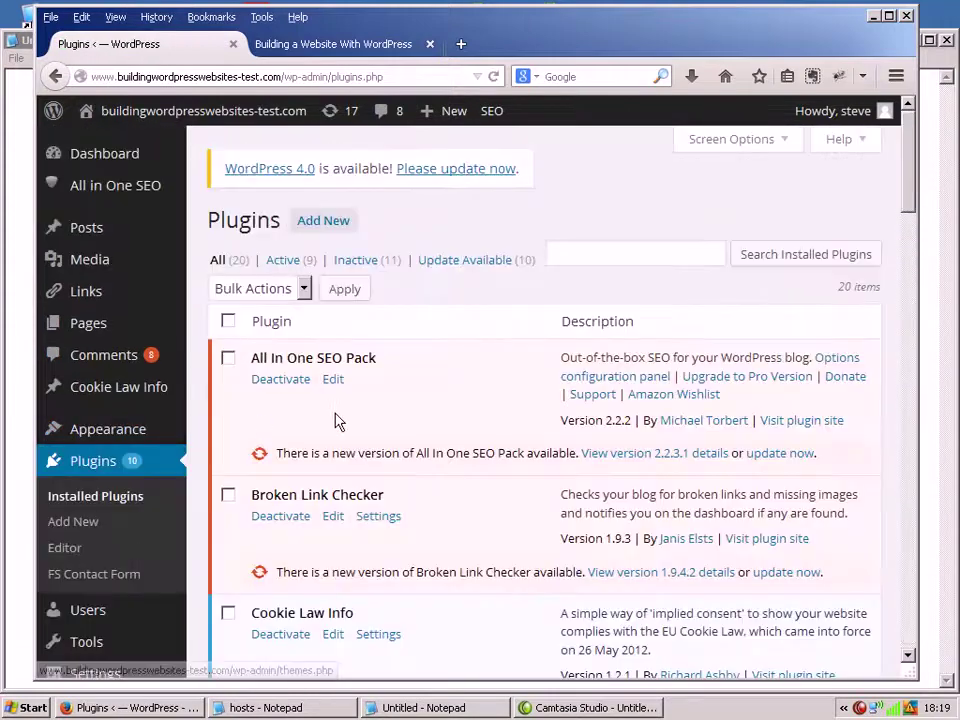
# - Bulk-deactivate All In One SEO Pack and Broken Link Checker, leaving 7 active plugins
pyautogui.scroll(-3, 471, 429)
pyautogui.click(229, 336)
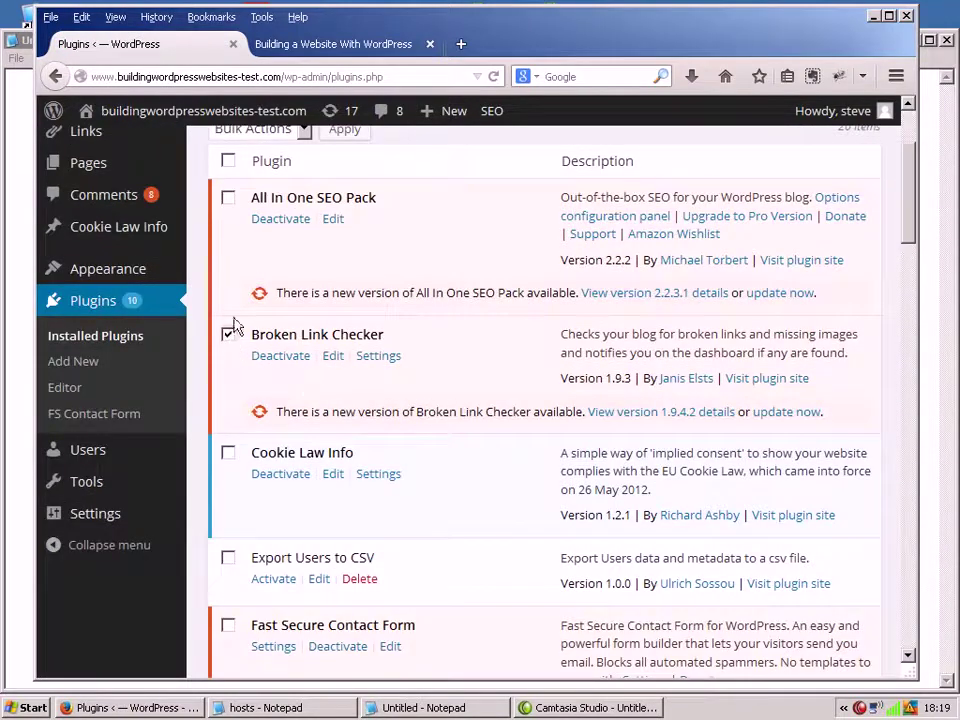
pyautogui.click(228, 198)
pyautogui.scroll(1, 368, 330)
pyautogui.scroll(3, 368, 330)
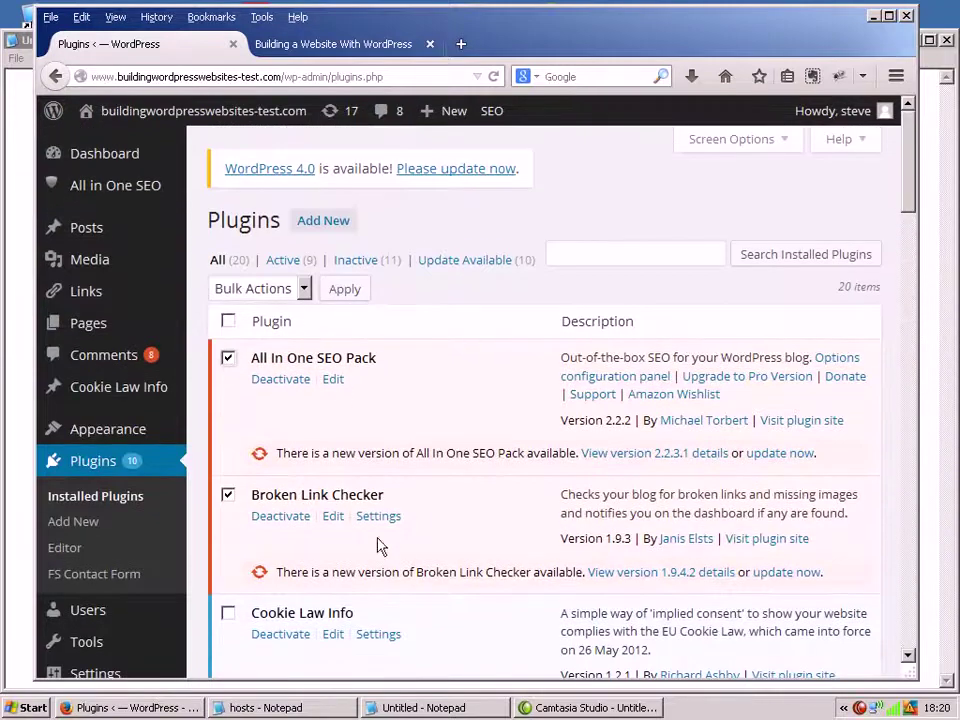
pyautogui.click(303, 289)
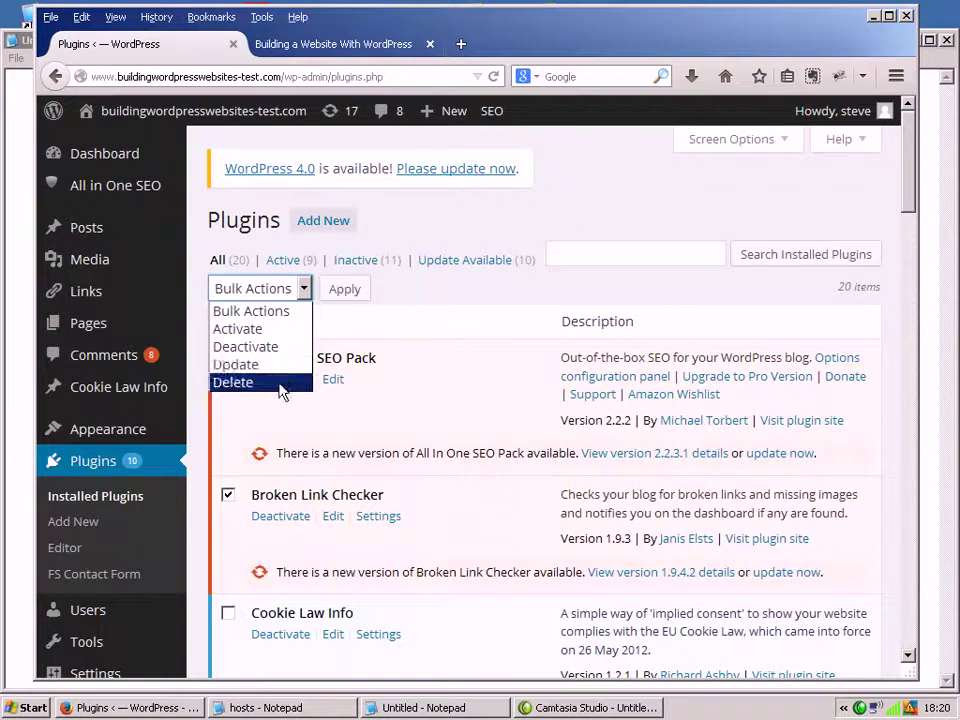
pyautogui.click(270, 347)
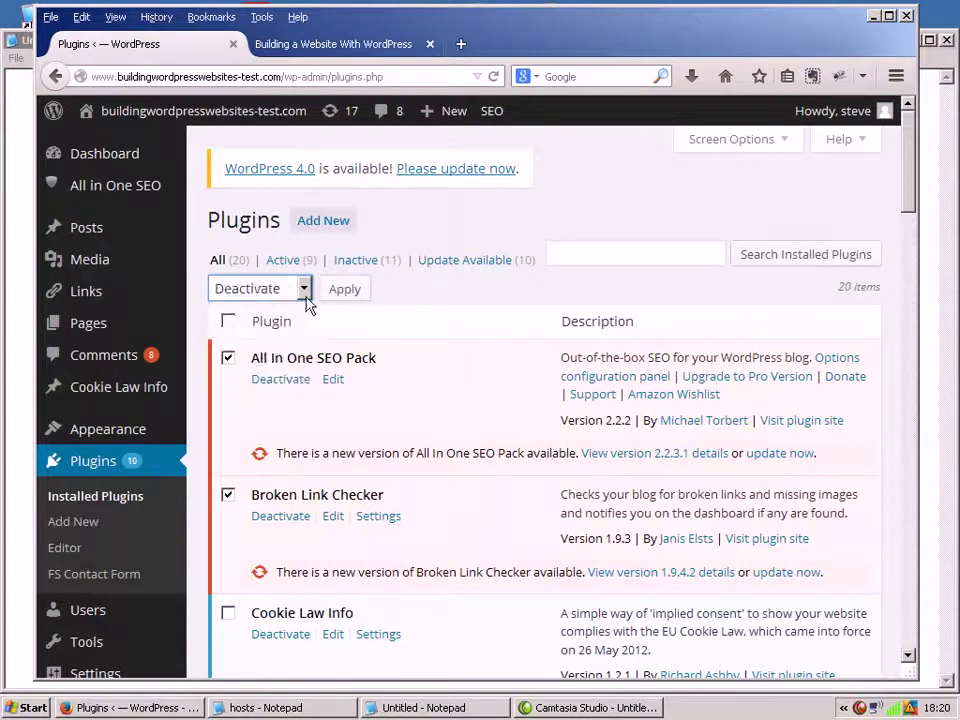
pyautogui.click(348, 290)
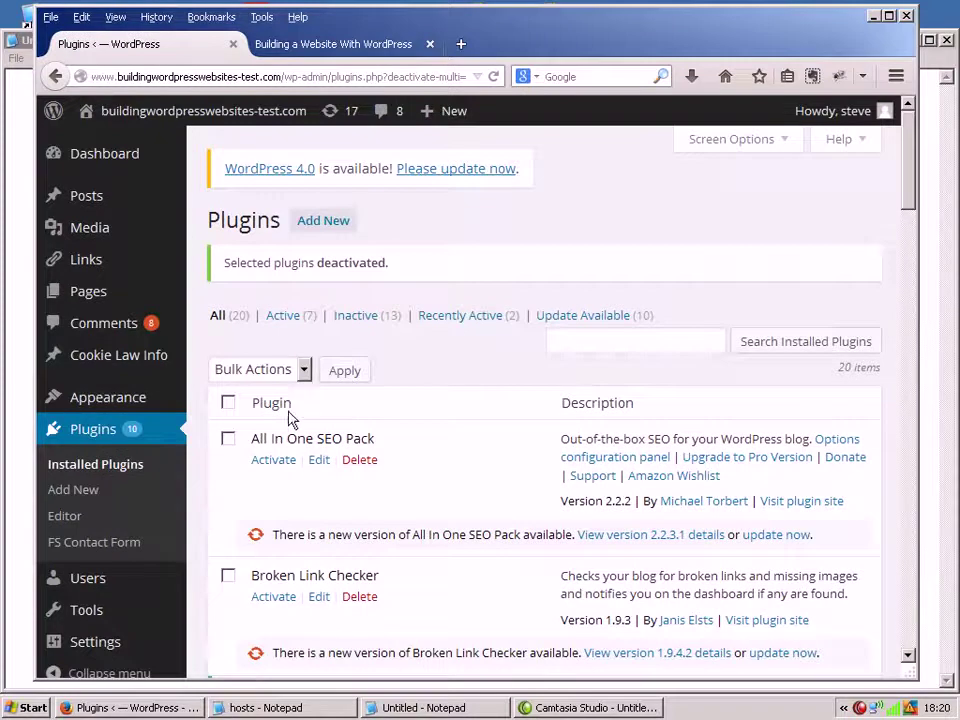
# - Bulk-delete All In One SEO Pack and Broken Link Checker, reaching the Delete Plugins confirmation
pyautogui.click(228, 438)
pyautogui.click(228, 577)
pyautogui.click(302, 370)
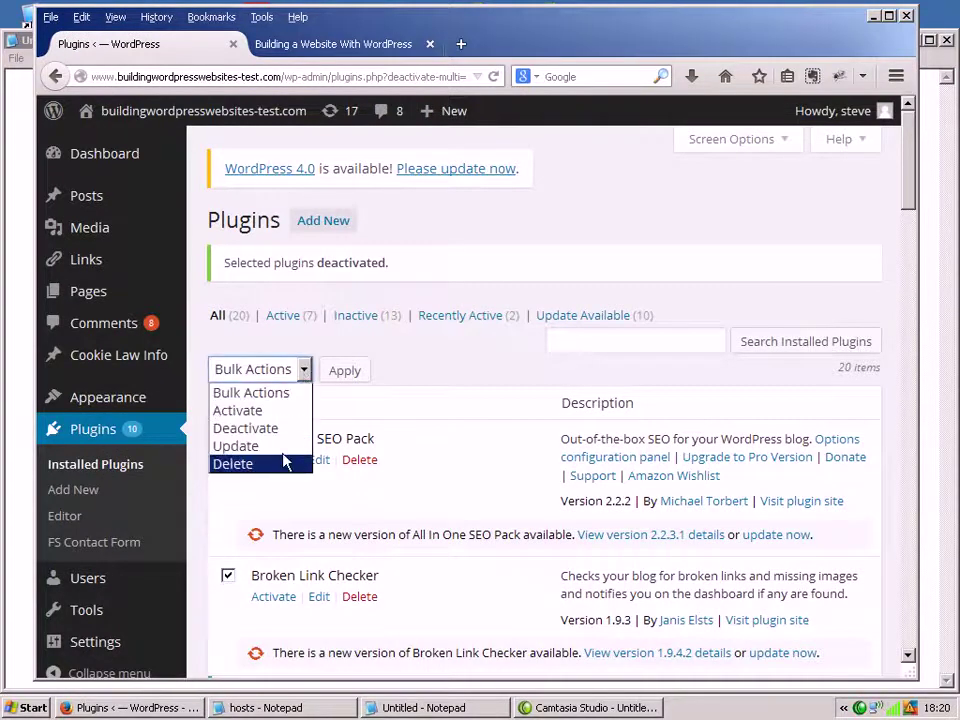
pyautogui.click(281, 465)
pyautogui.click(344, 370)
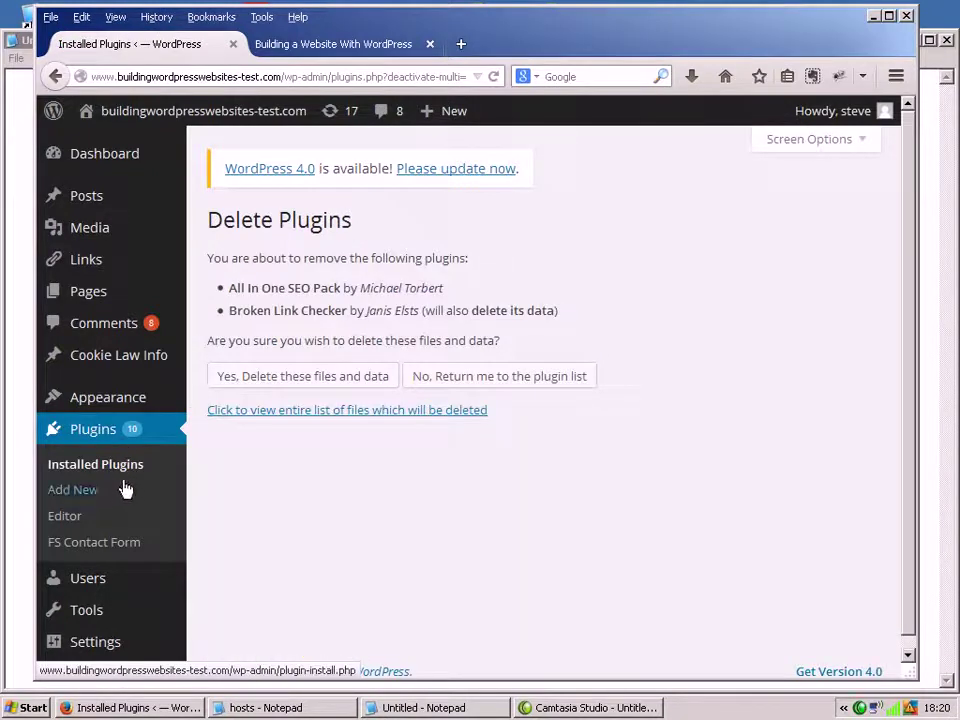
pyautogui.click(125, 398)
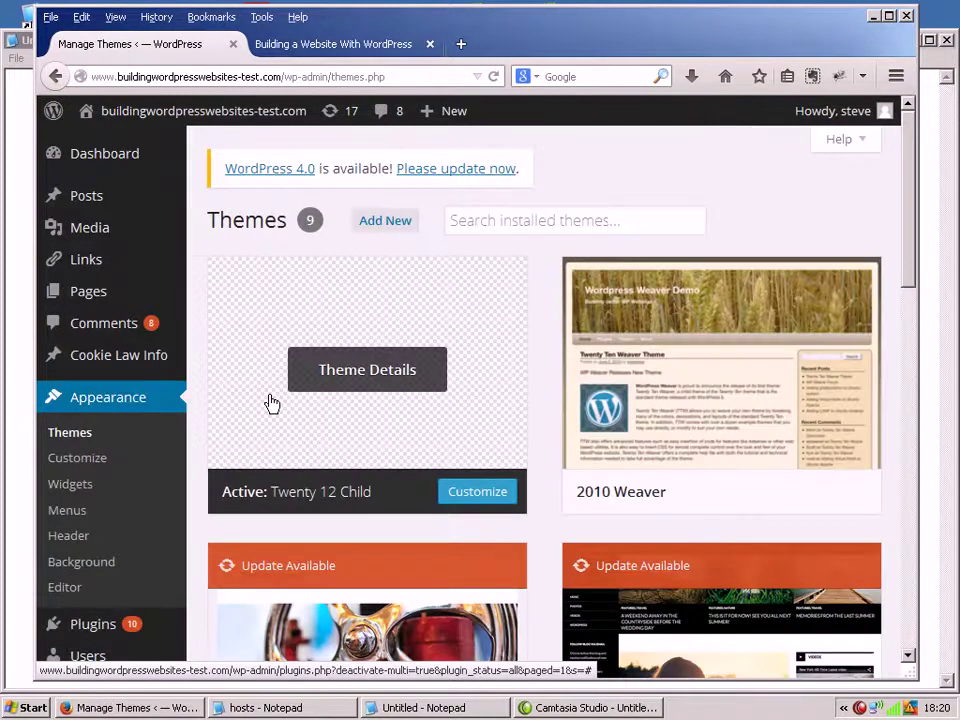
# - Delete the 2010 Weaver theme from its details panel, leaving 8 themes
pyautogui.scroll(-3, 440, 405)
pyautogui.moveTo(608, 328)
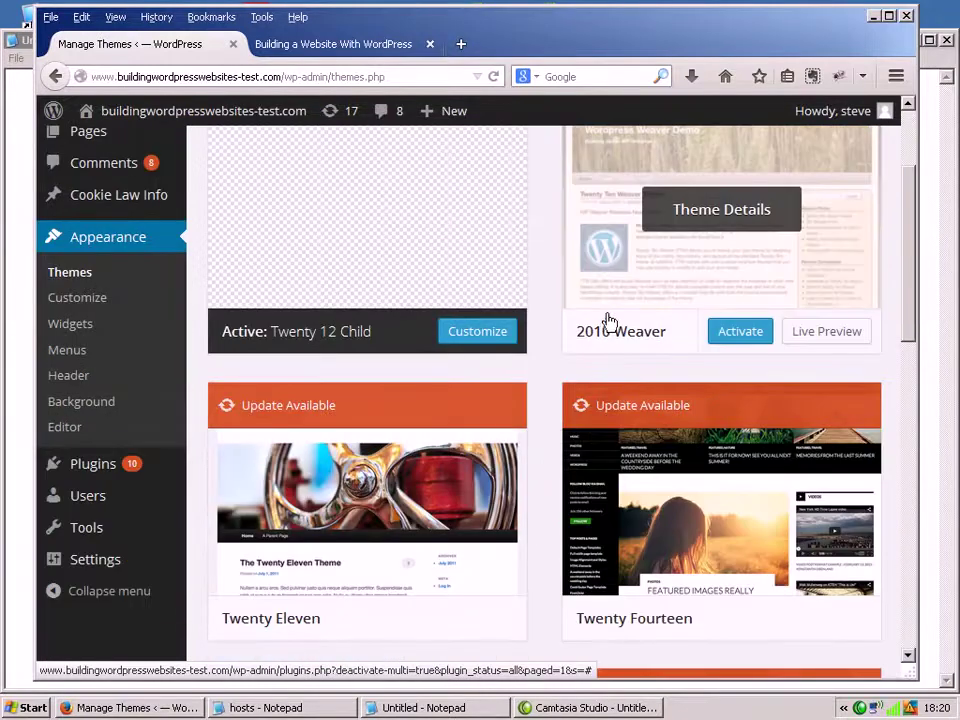
pyautogui.click(628, 273)
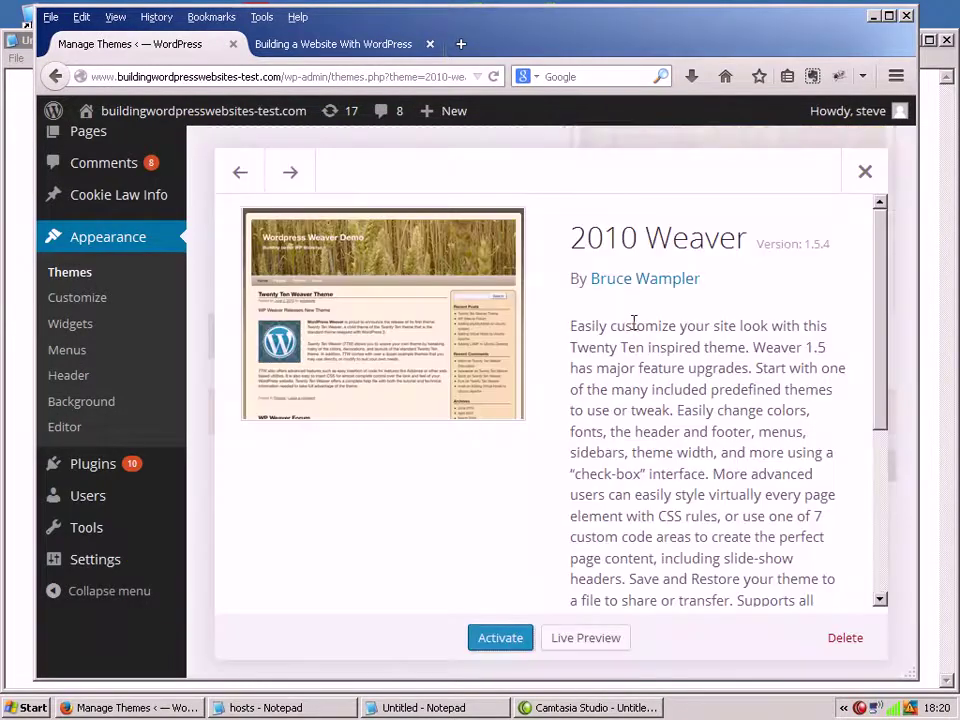
pyautogui.scroll(-1, 625, 390)
pyautogui.scroll(-3, 625, 400)
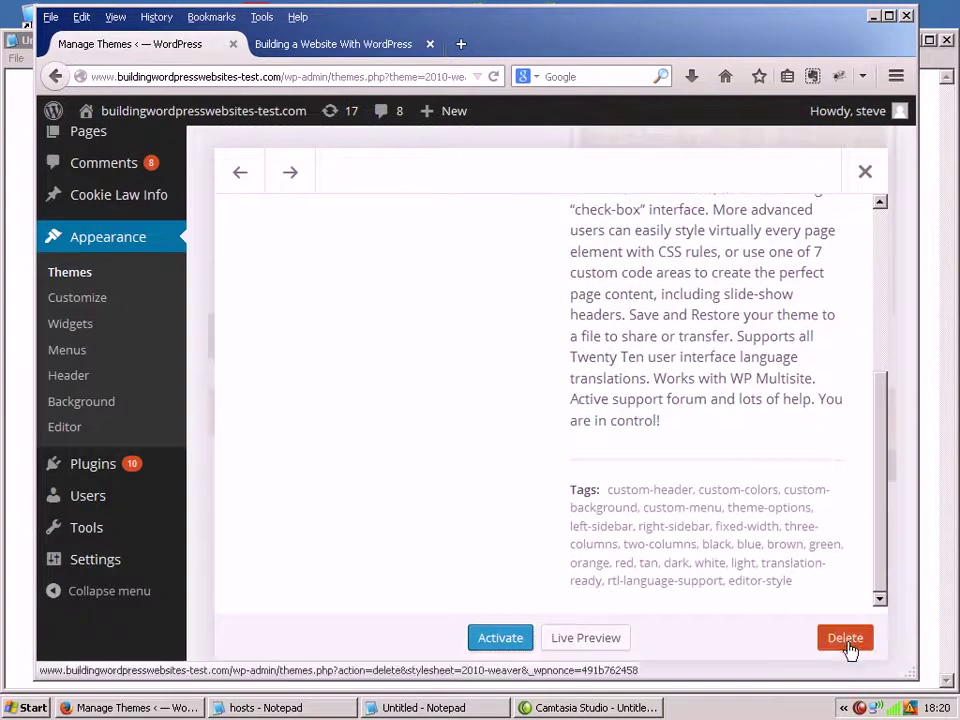
pyautogui.click(846, 637)
pyautogui.click(470, 347)
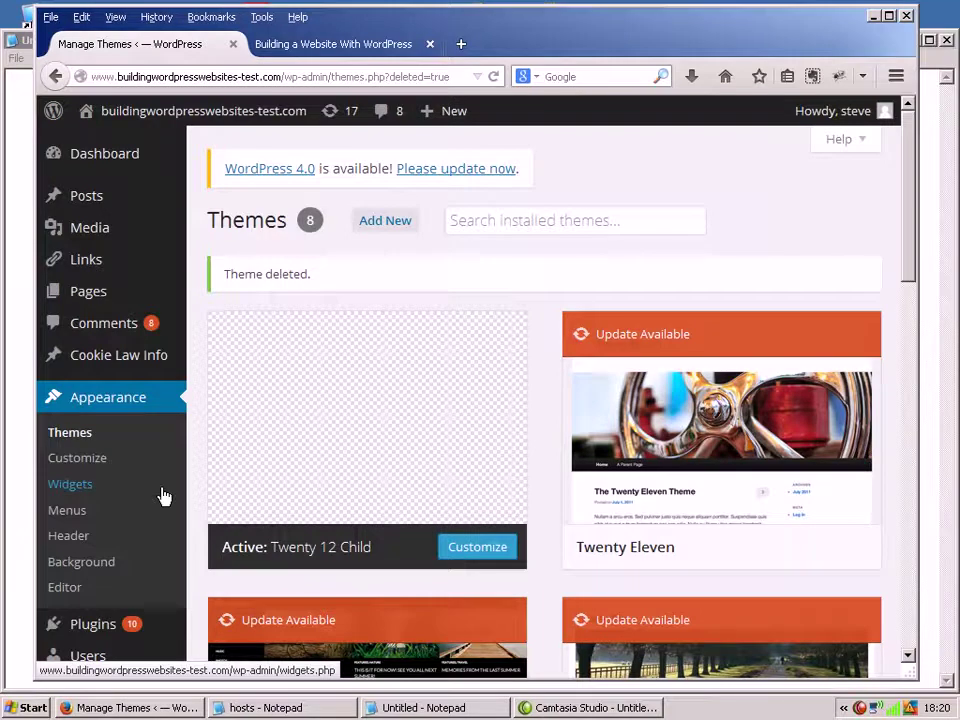
pyautogui.scroll(-3, 146, 455)
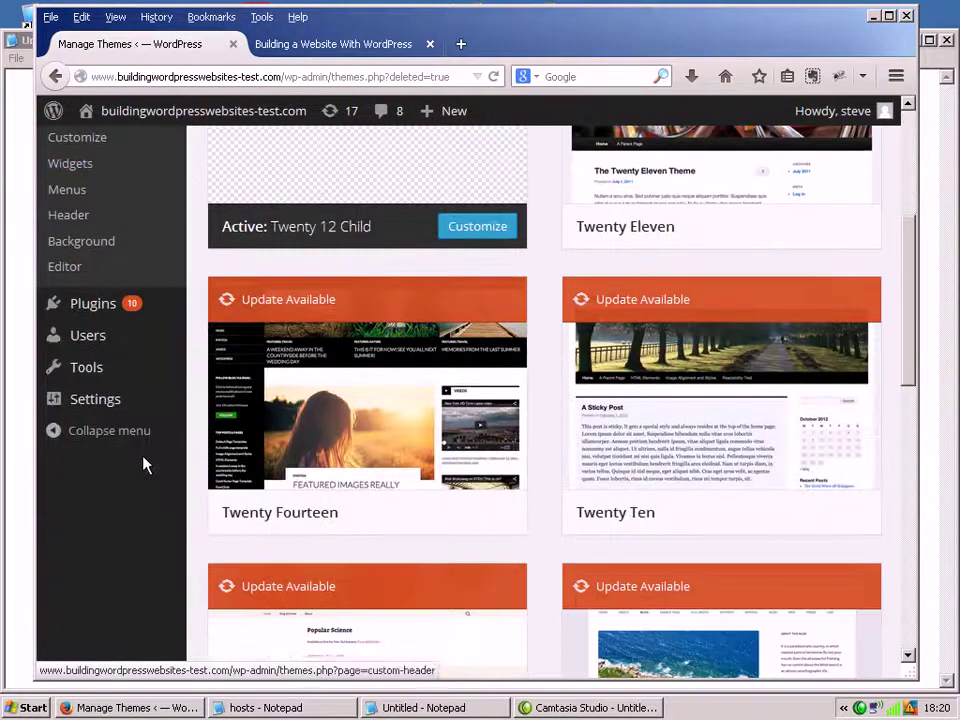
pyautogui.moveTo(146, 386)
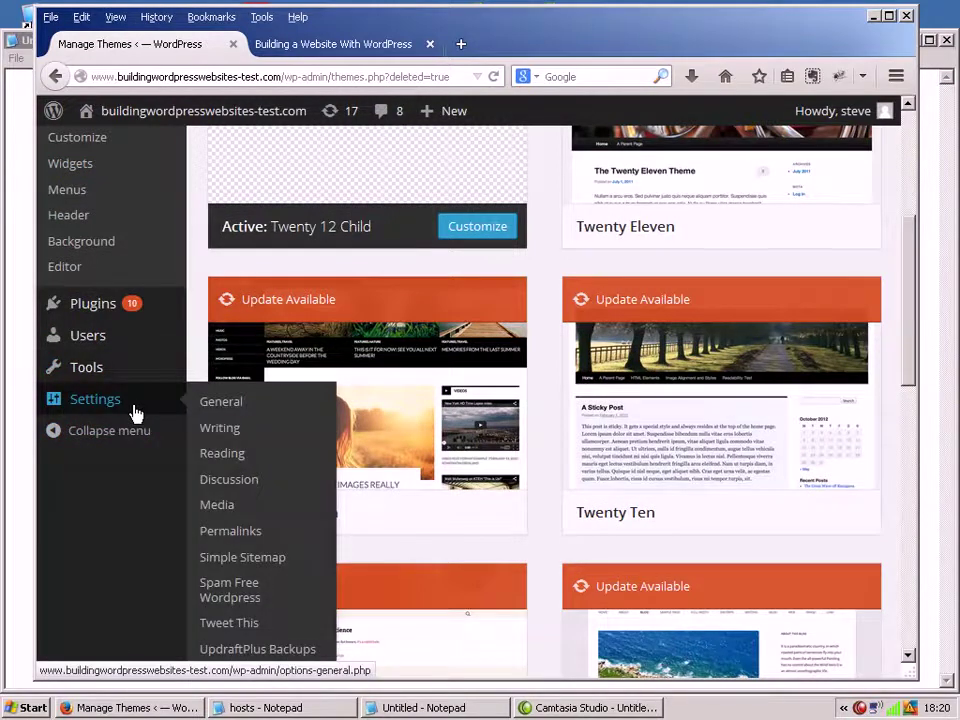
pyautogui.click(303, 652)
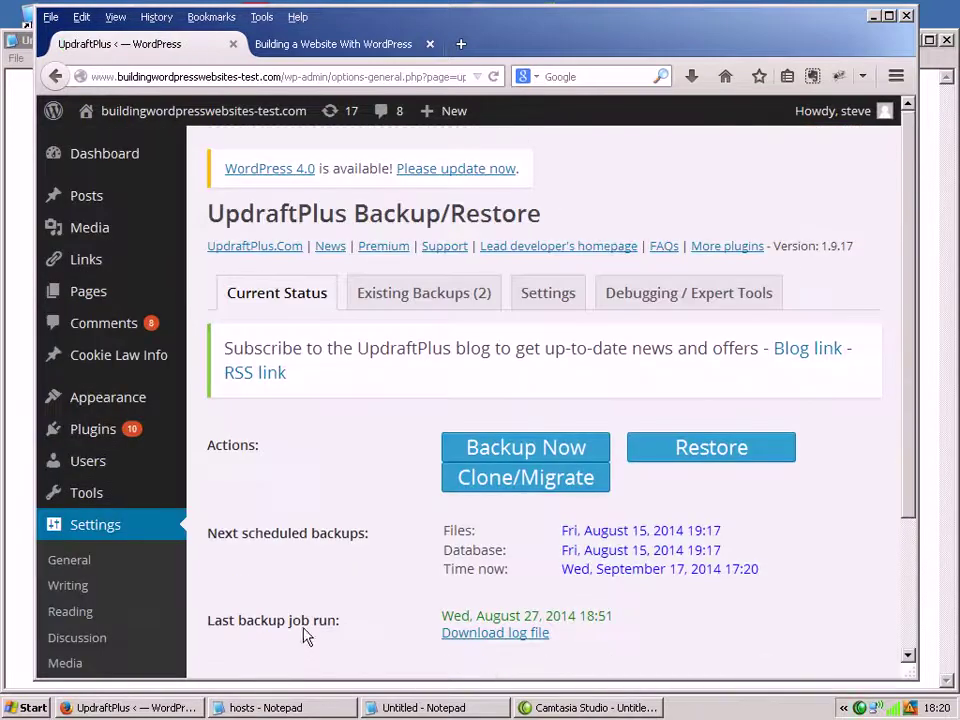
pyautogui.click(697, 460)
pyautogui.scroll(-3, 685, 452)
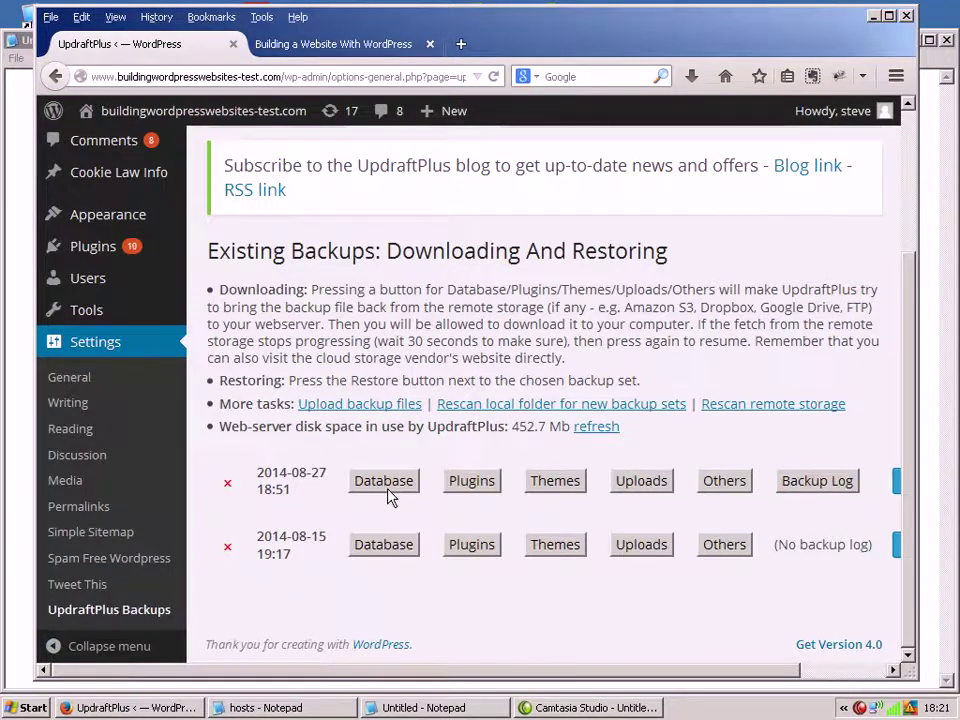
pyautogui.hscroll(2, 390, 497)
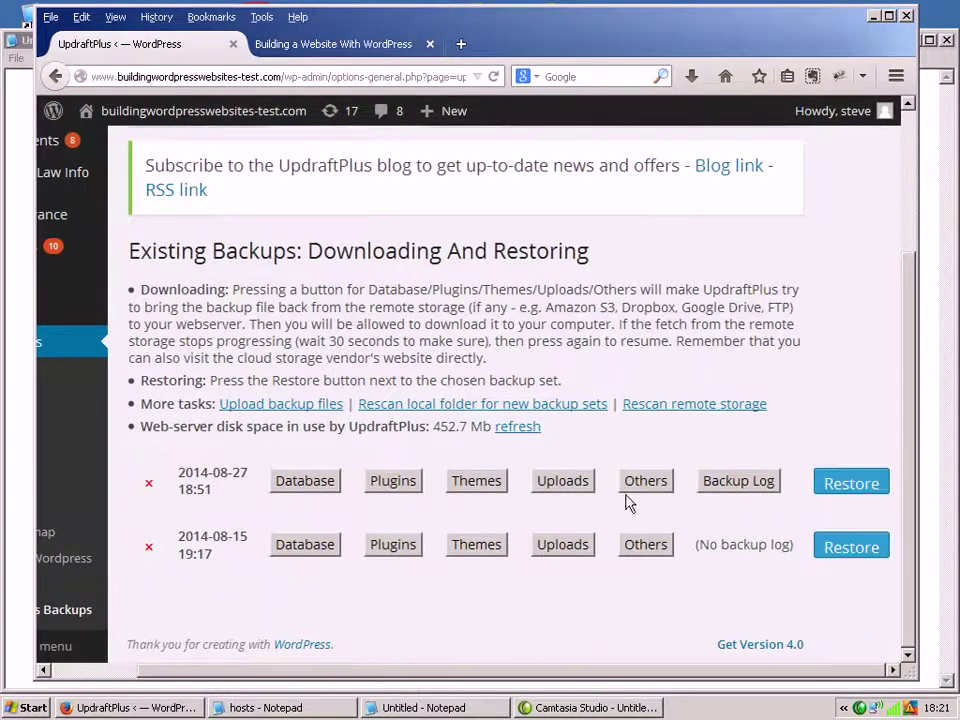
pyautogui.click(830, 485)
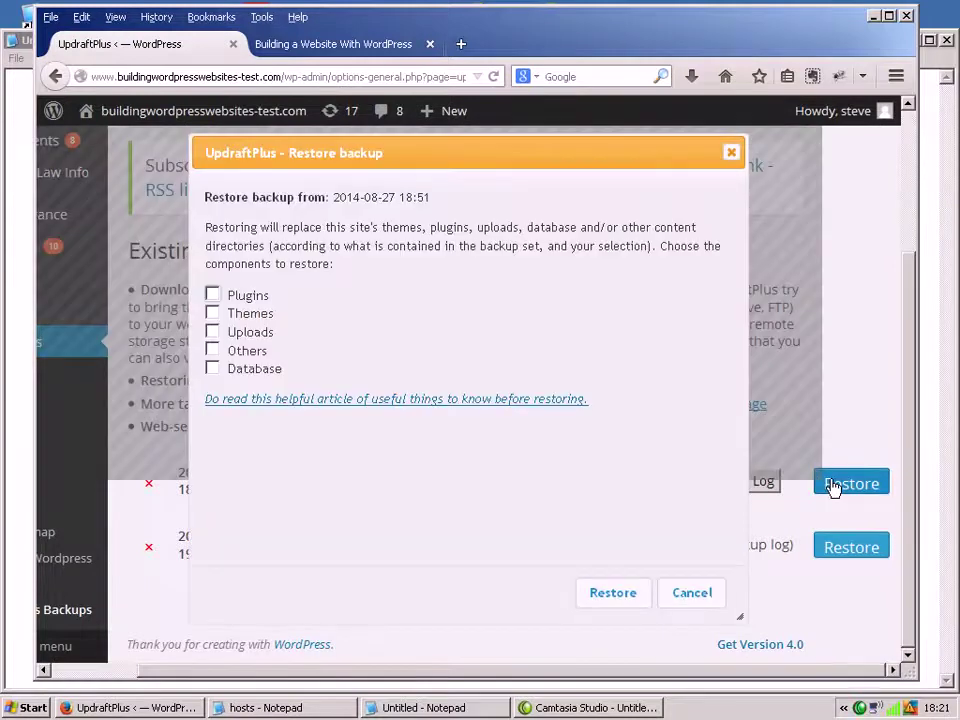
# - Choose Plugins, Themes and Database for restore and let UpdraftPlus process the archives
pyautogui.click(212, 295)
pyautogui.click(212, 313)
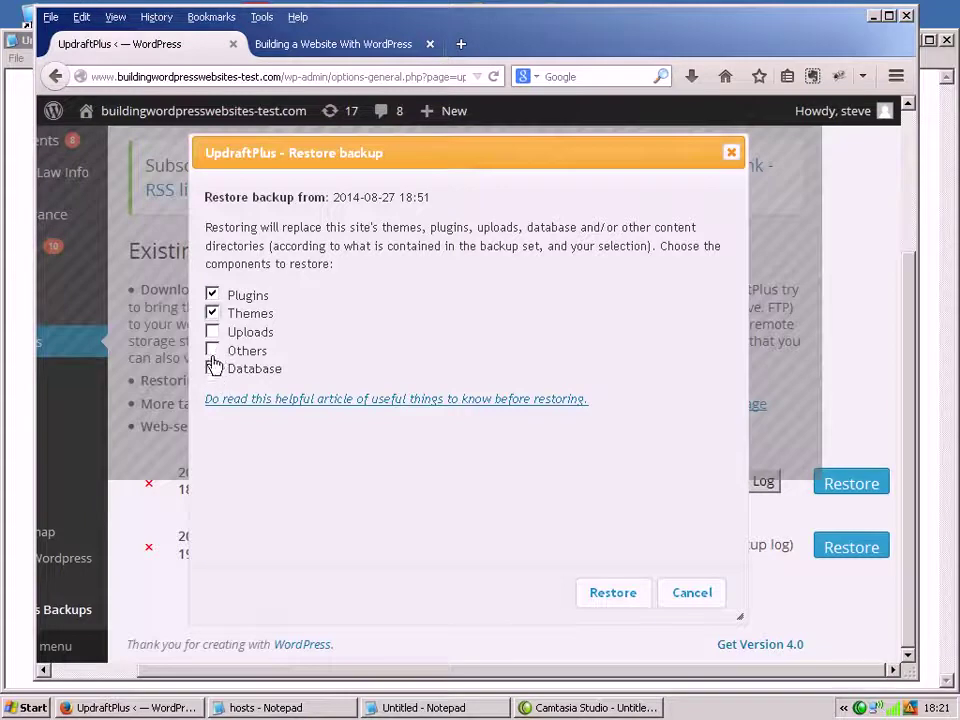
pyautogui.click(213, 374)
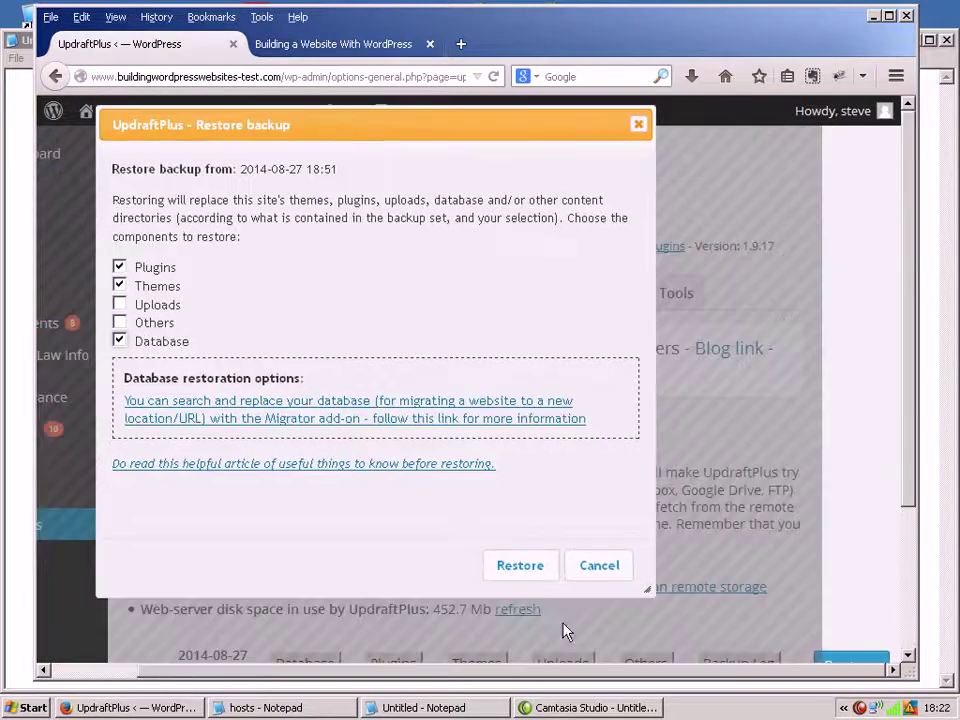
pyautogui.click(520, 566)
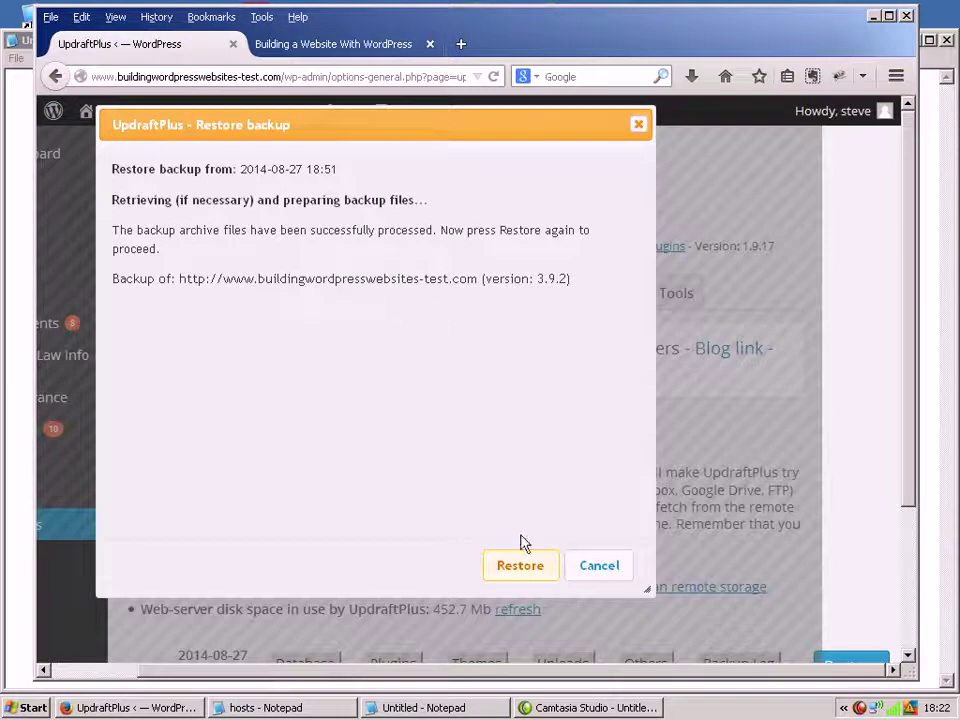
# - Run the restore of plugins, themes and database until the log reports 'Restore successful!'
pyautogui.click(520, 566)
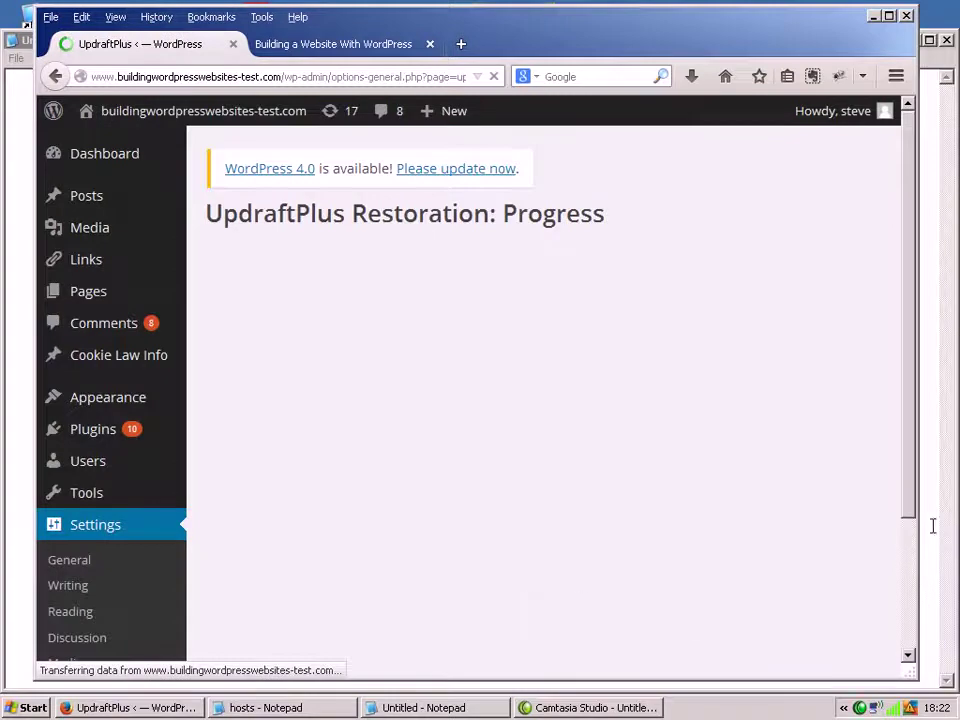
pyautogui.moveTo(913, 517); pyautogui.dragTo(927, 547)
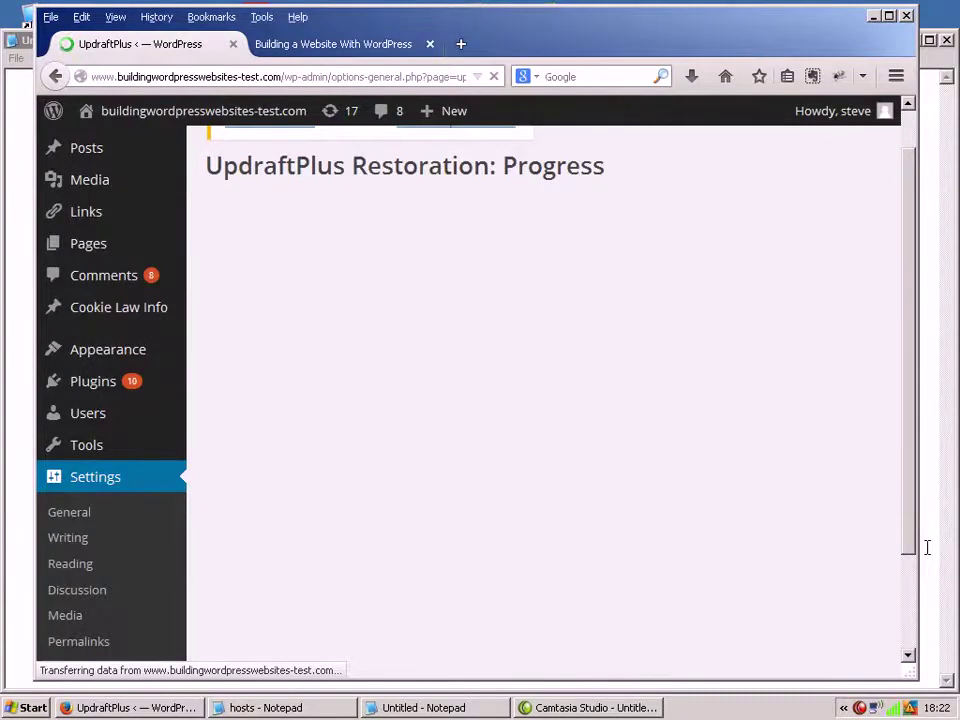
pyautogui.scroll(-15, 555, 321)
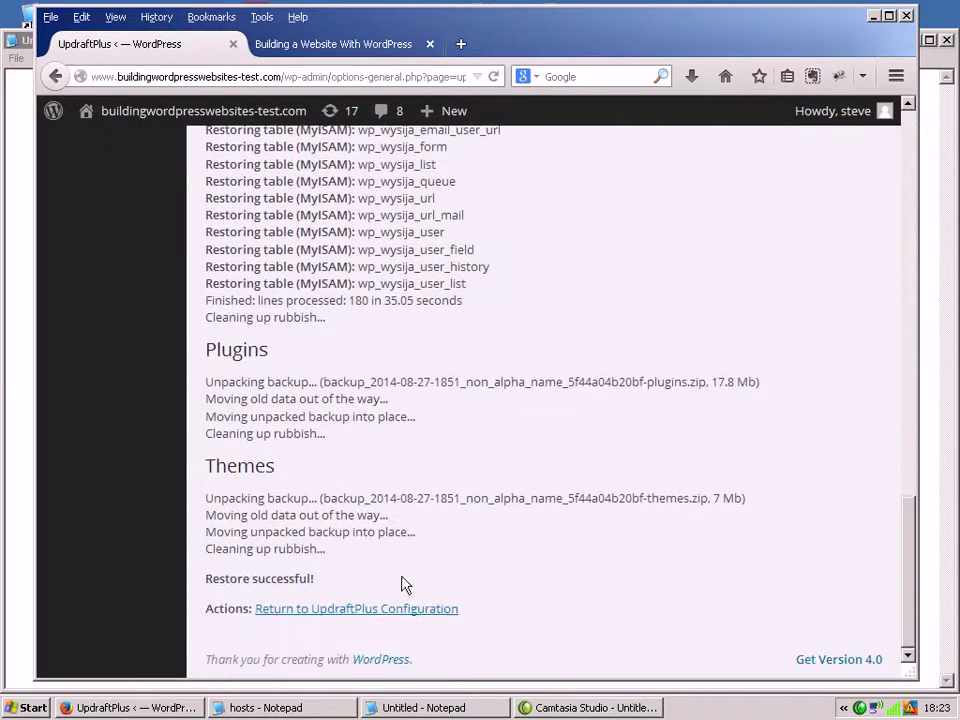
pyautogui.scroll(15, 400, 575)
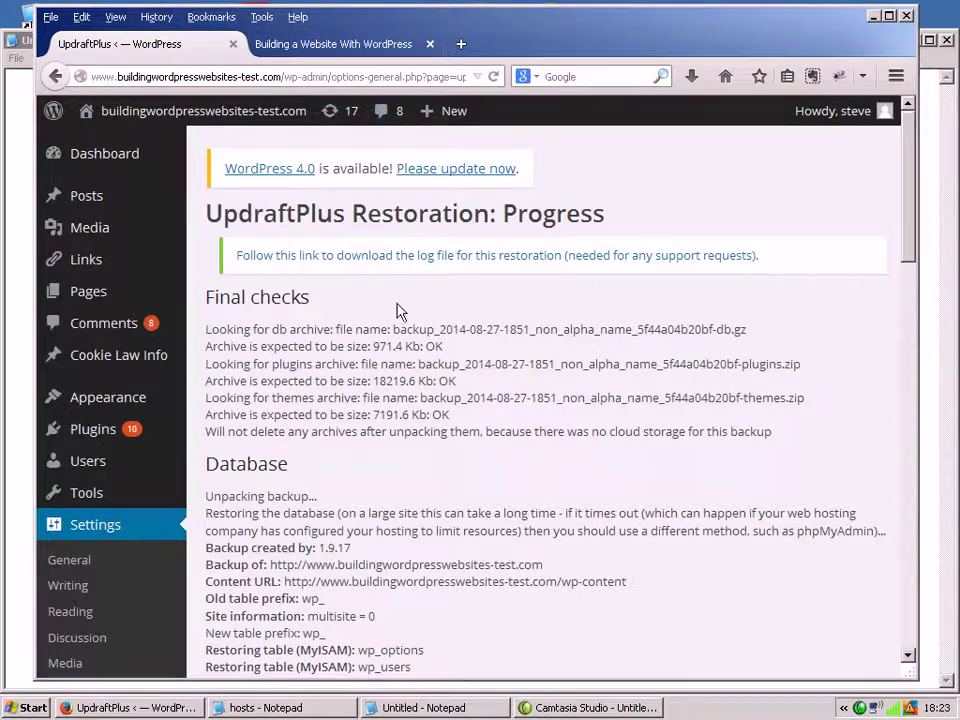
# - Switch to the live site and scroll Latest Articles to find 'Understanding WordPress Shortcodes' and the NextGen gallery post
pyautogui.click(313, 45)
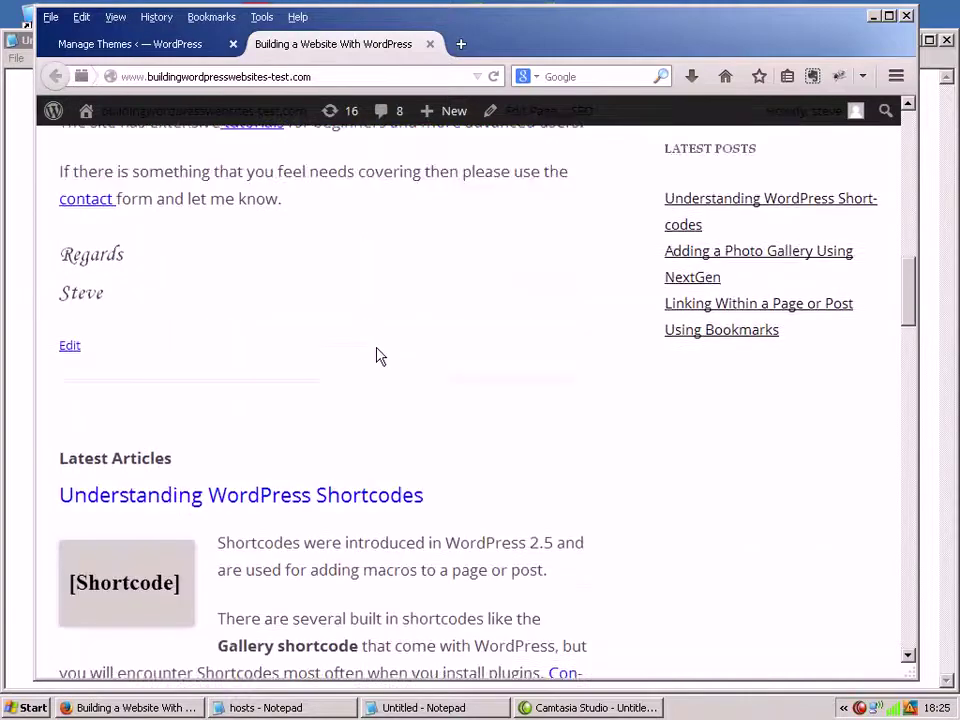
pyautogui.scroll(-10, 379, 356)
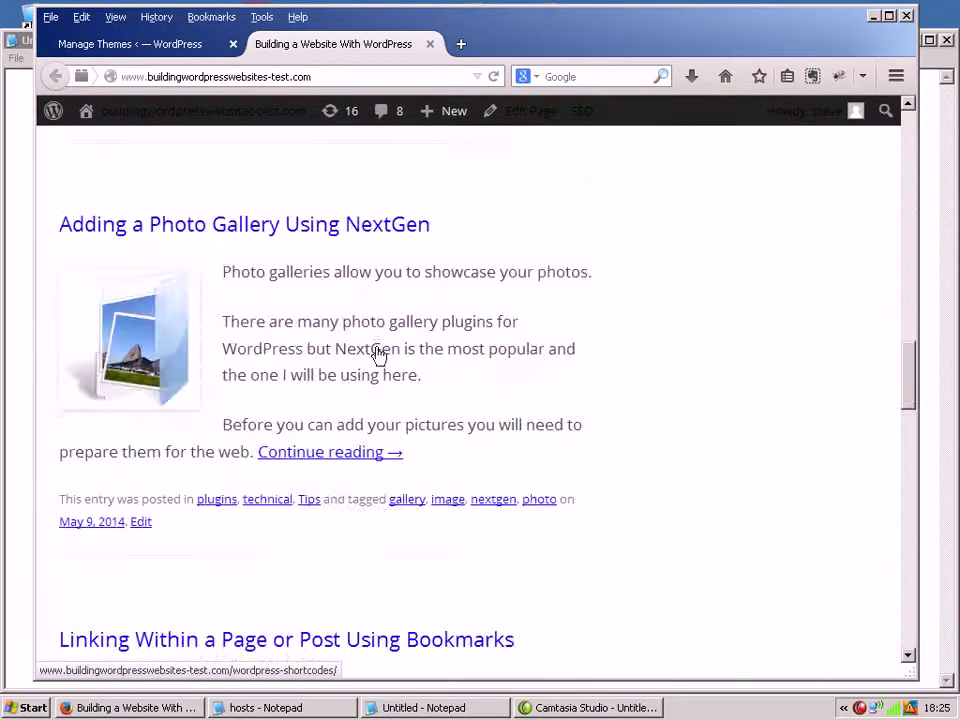
pyautogui.moveTo(908, 378); pyautogui.dragTo(906, 305)
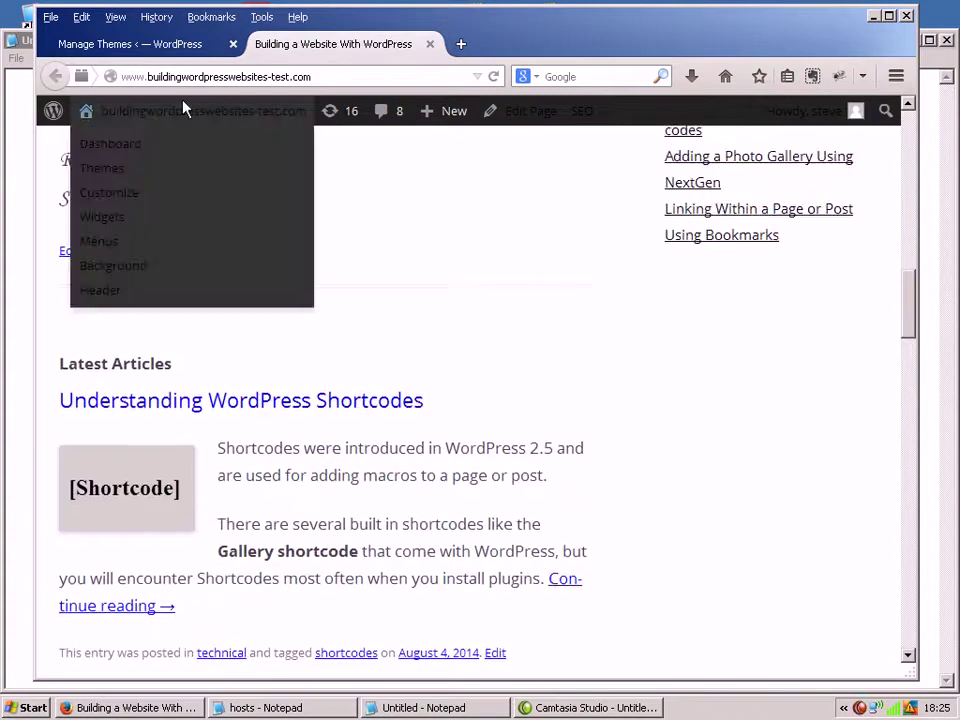
# - Review the restored posts list and the installed plugins in the admin
pyautogui.click(152, 44)
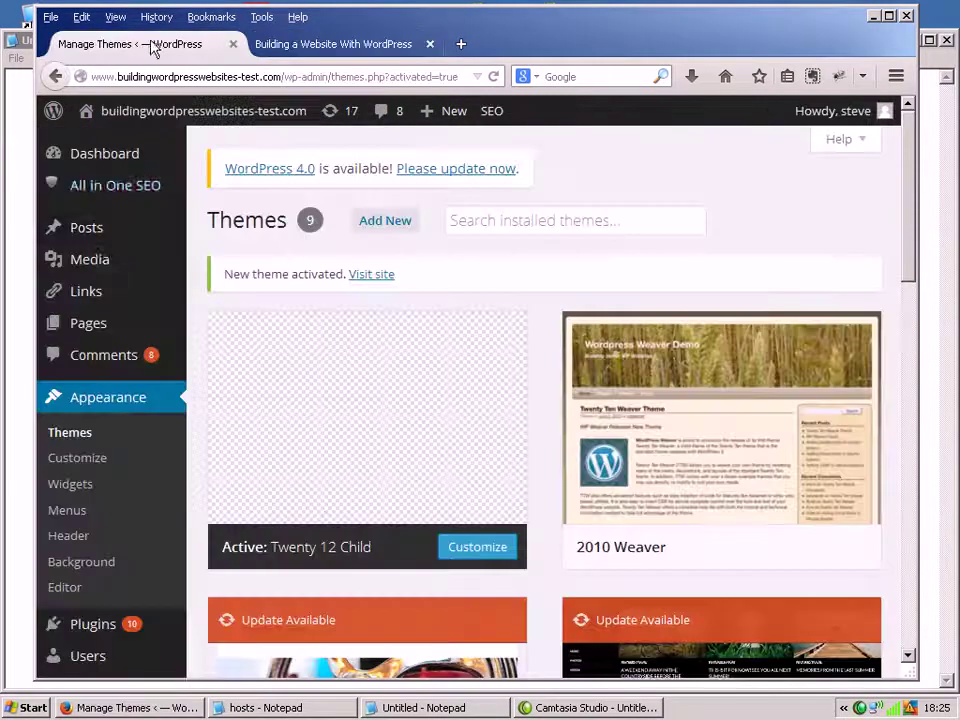
pyautogui.click(89, 242)
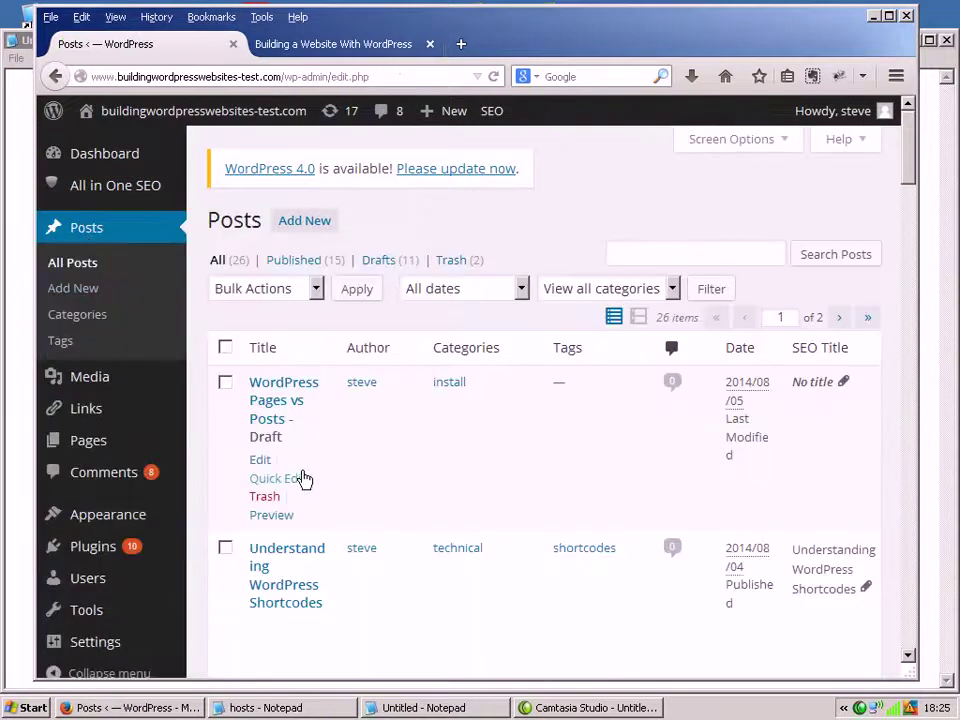
pyautogui.scroll(-3, 302, 480)
pyautogui.scroll(3, 289, 589)
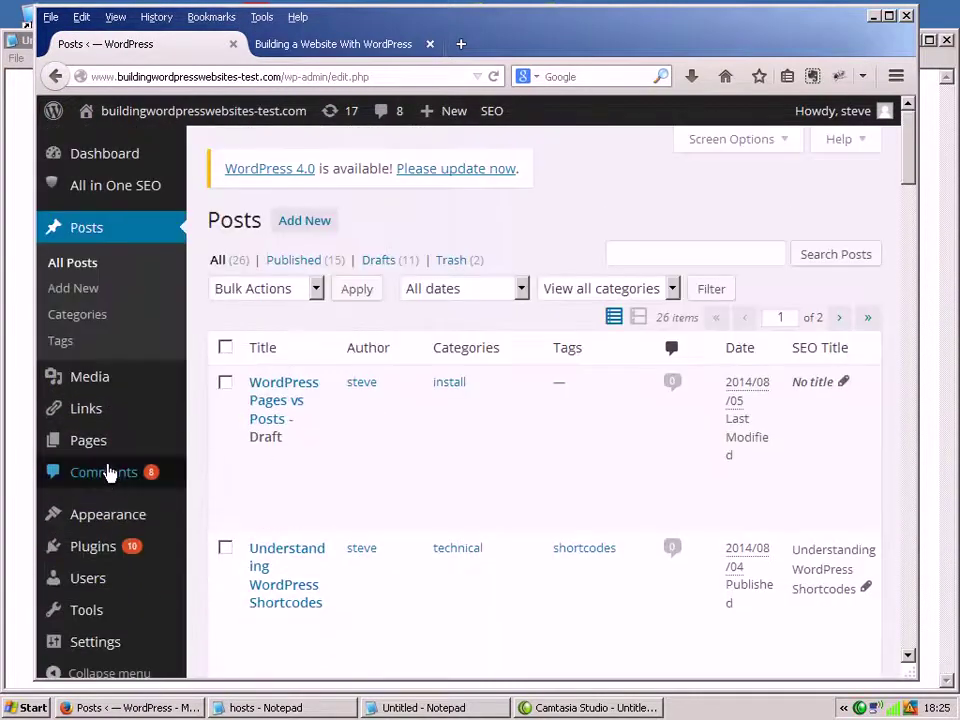
pyautogui.moveTo(103, 464)
pyautogui.click(96, 558)
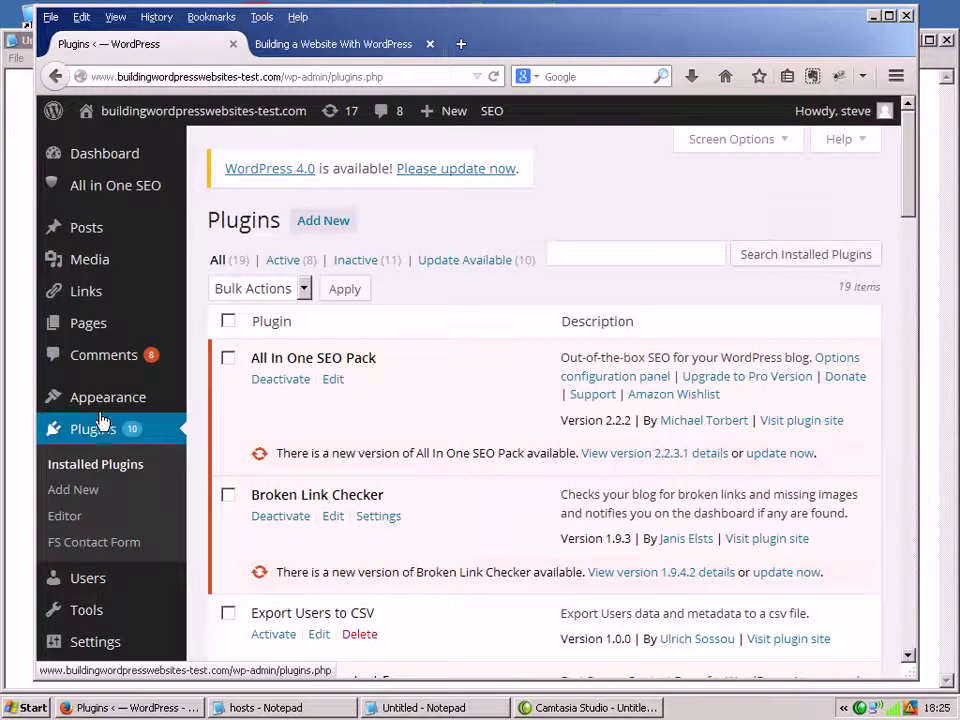
# - Confirm the Themes page lists 9 themes including 2010 Weaver, then open the Media Library
pyautogui.moveTo(108, 405)
pyautogui.click(228, 403)
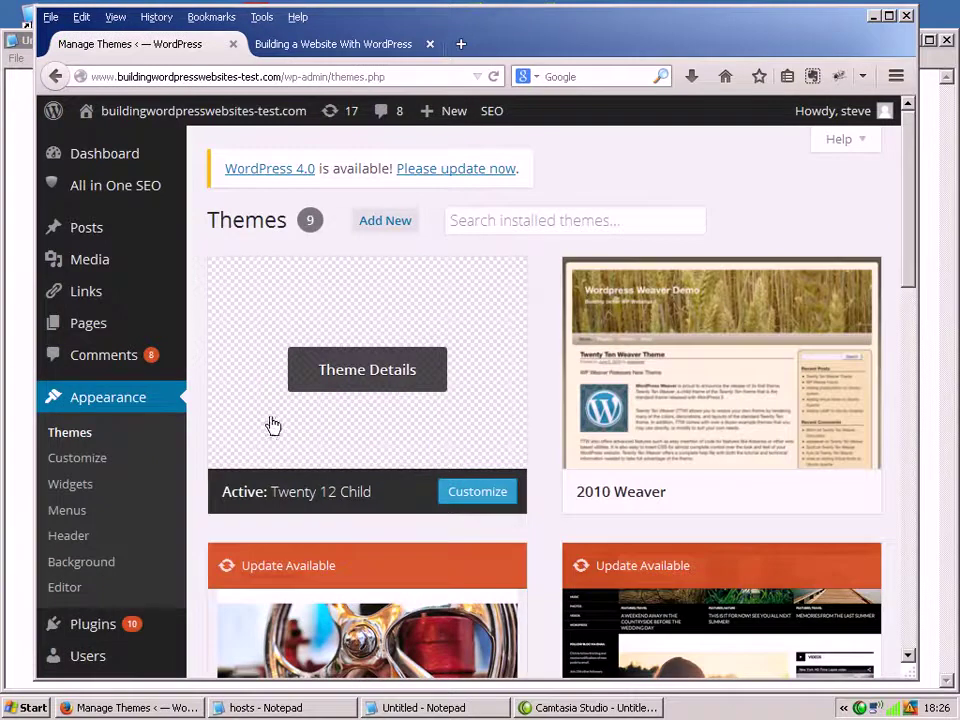
pyautogui.moveTo(701, 347)
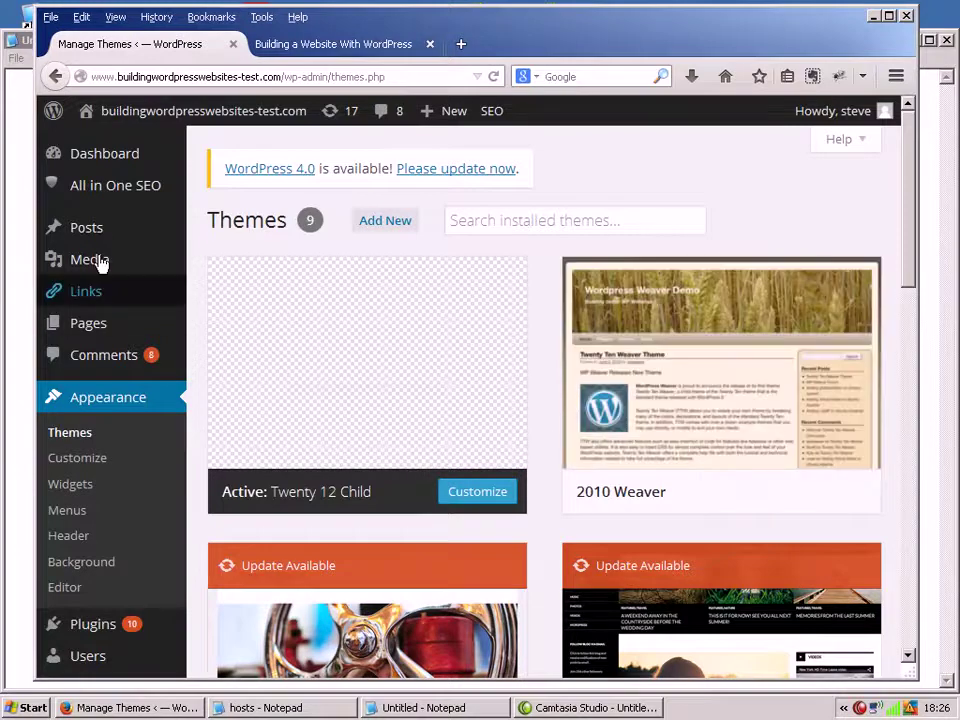
pyautogui.click(100, 260)
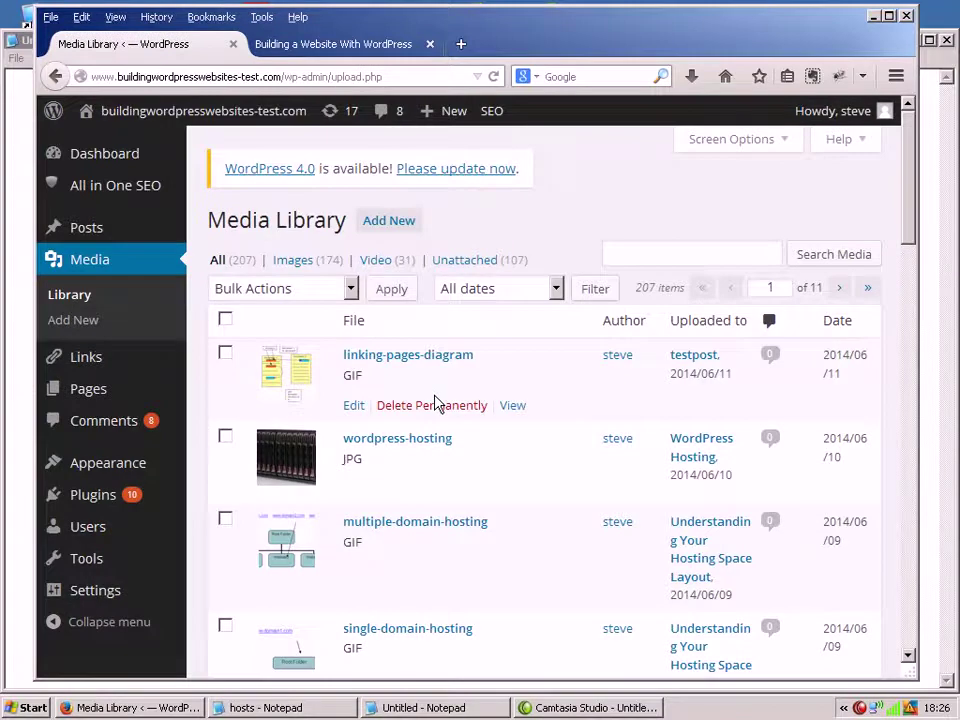
# - Glance at the live site tab, then return to the Media Library listing
pyautogui.click(370, 46)
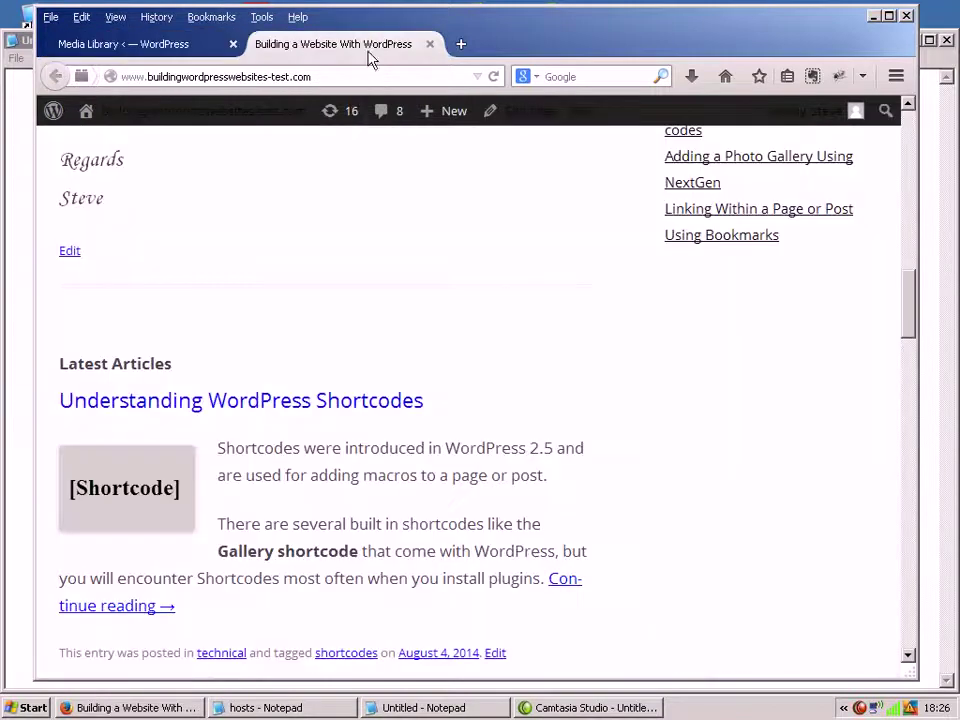
pyautogui.moveTo(913, 310); pyautogui.dragTo(909, 368)
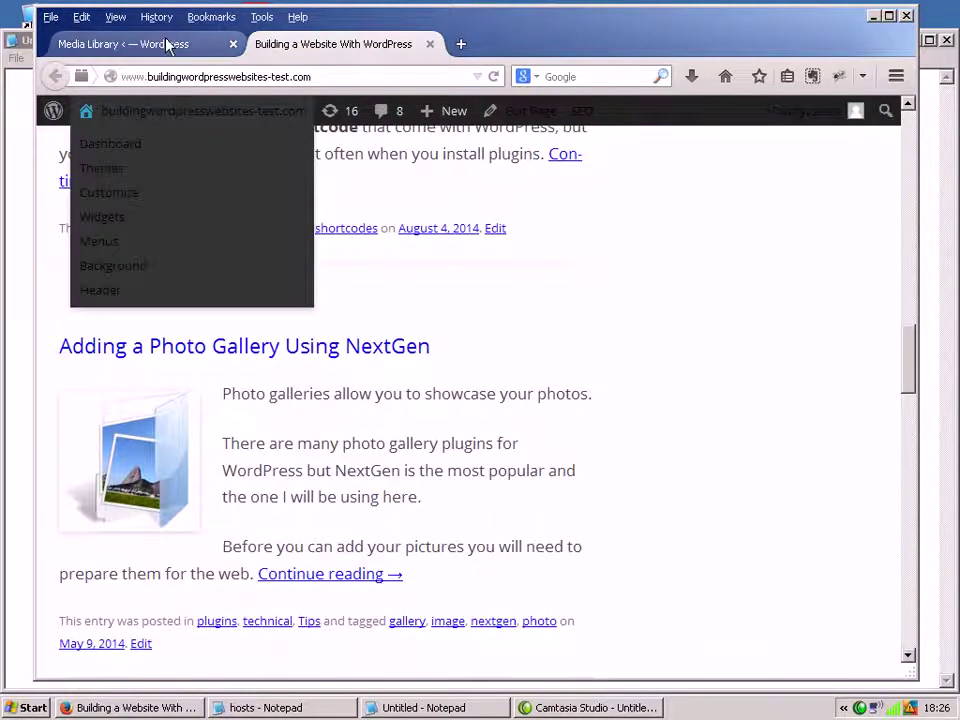
pyautogui.click(165, 44)
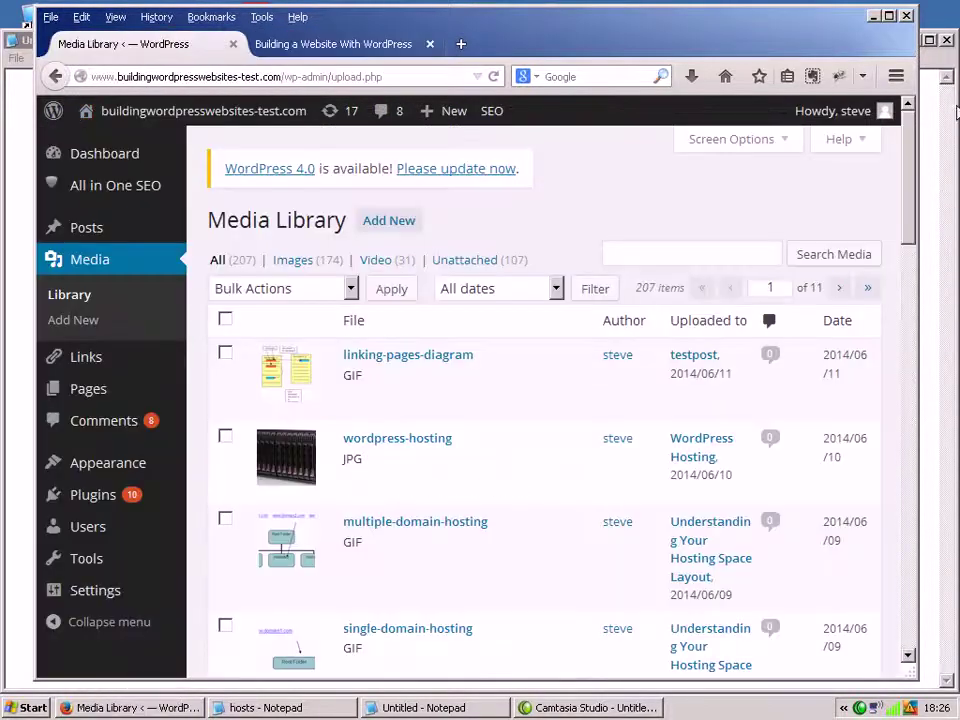
pyautogui.moveTo(910, 248); pyautogui.dragTo(909, 309)
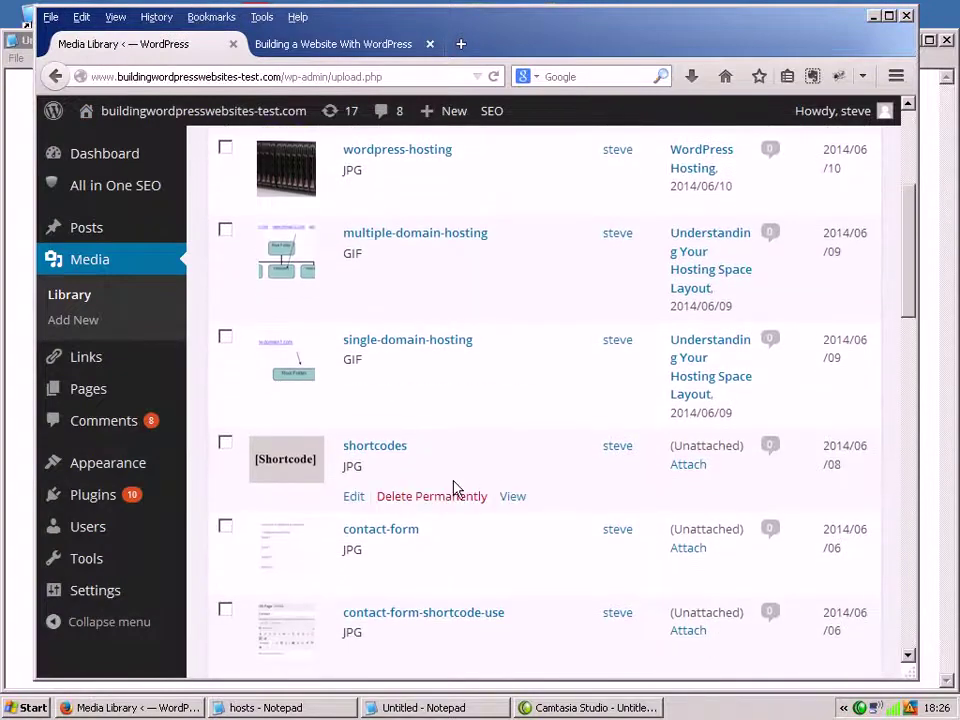
# - Permanently delete the shortcodes image, then the picture-gallery image, confirming each deletion
pyautogui.click(418, 497)
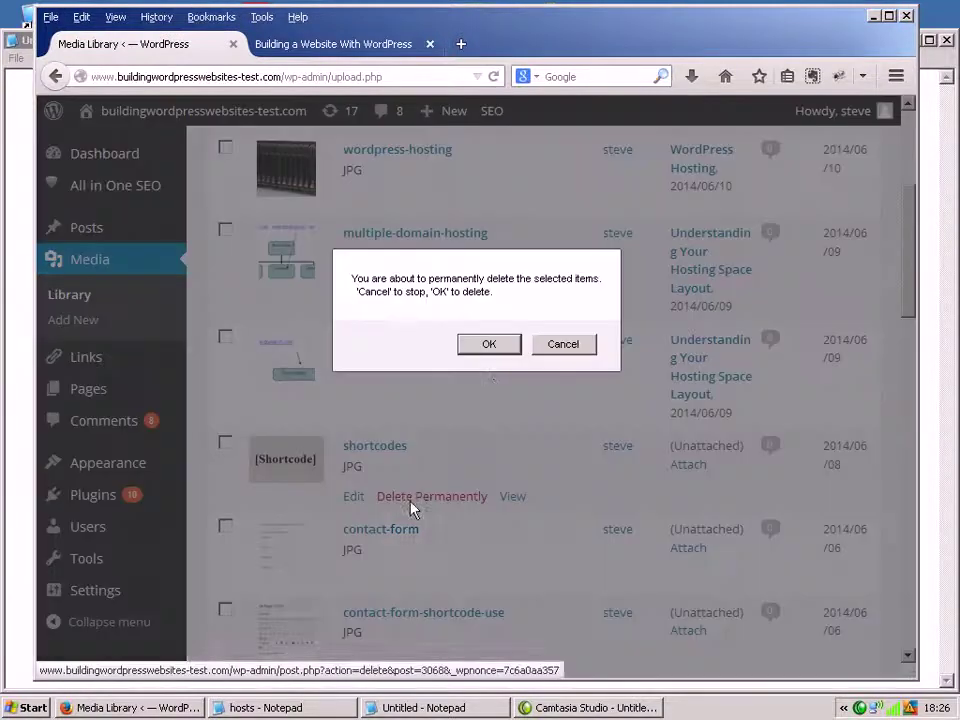
pyautogui.click(489, 345)
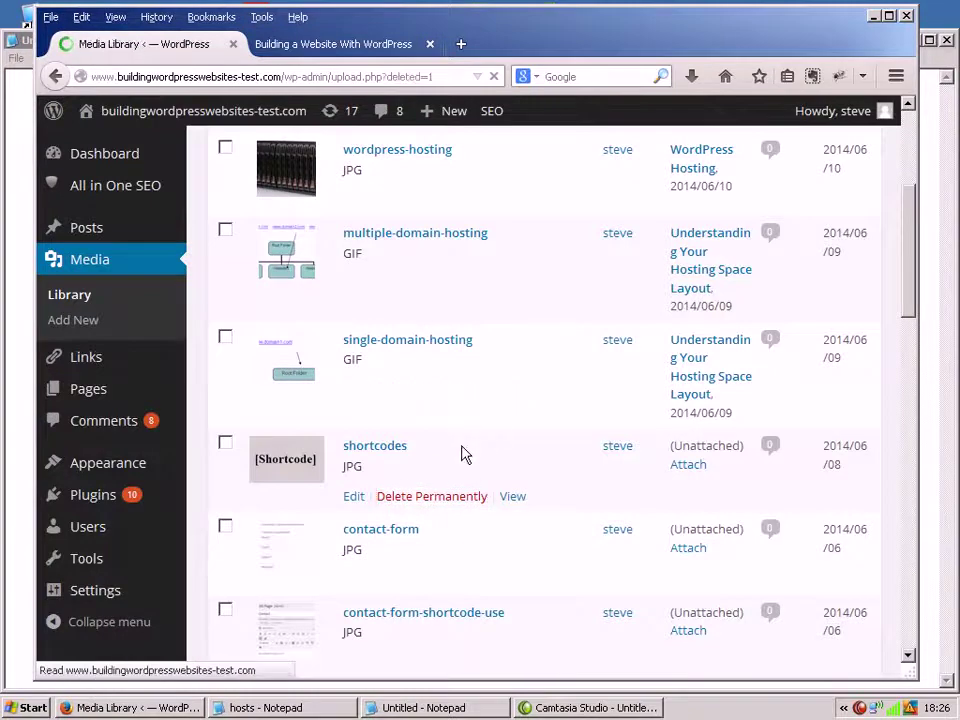
pyautogui.scroll(-10, 510, 456)
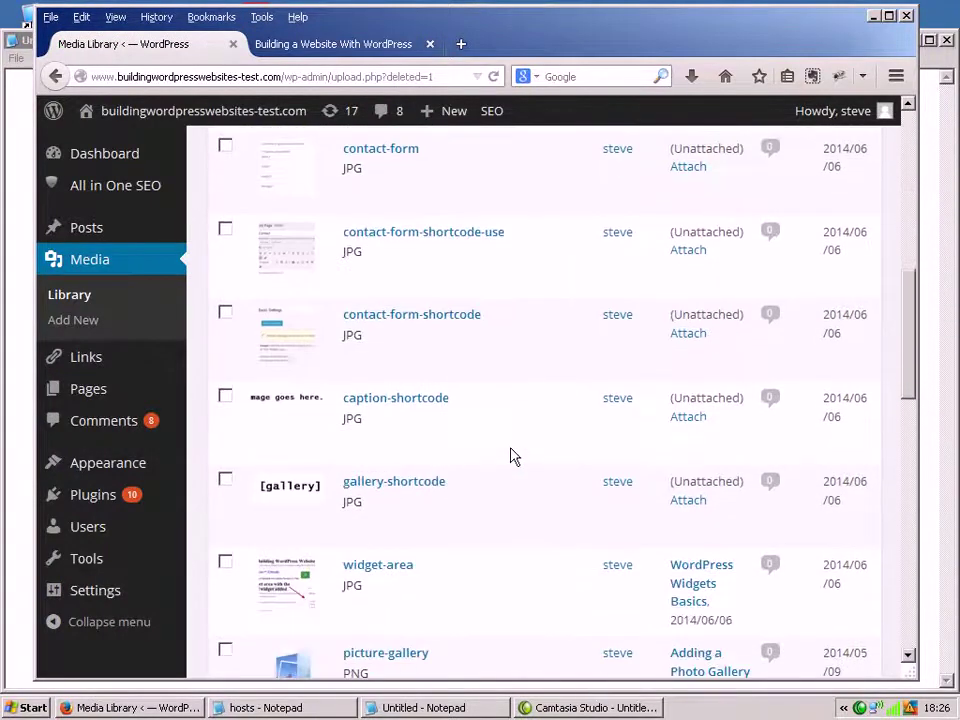
pyautogui.scroll(-5, 510, 456)
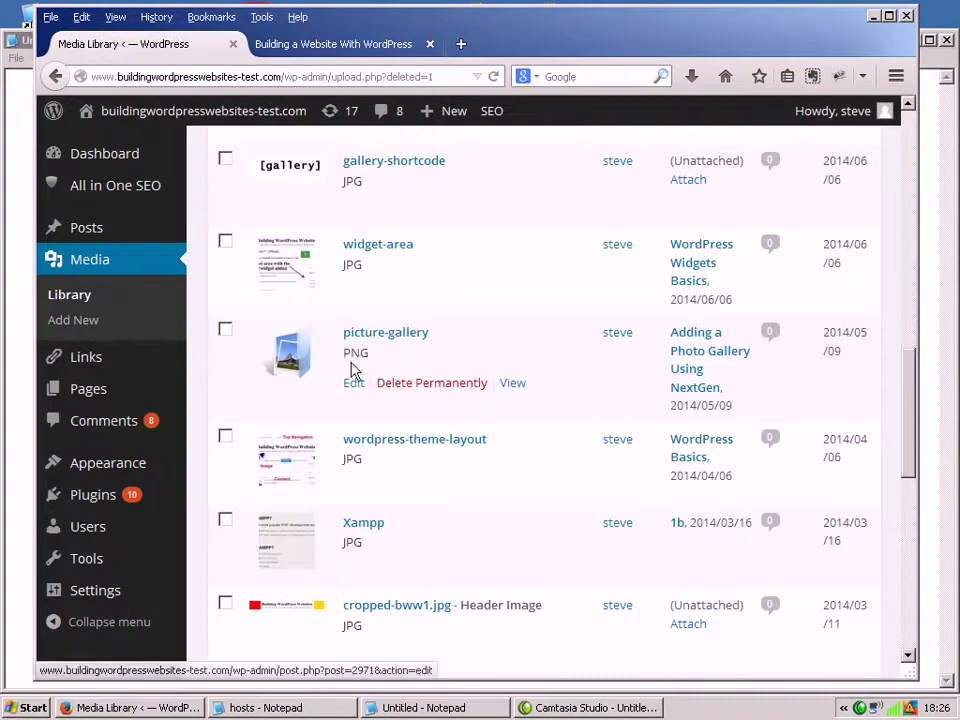
pyautogui.click(424, 385)
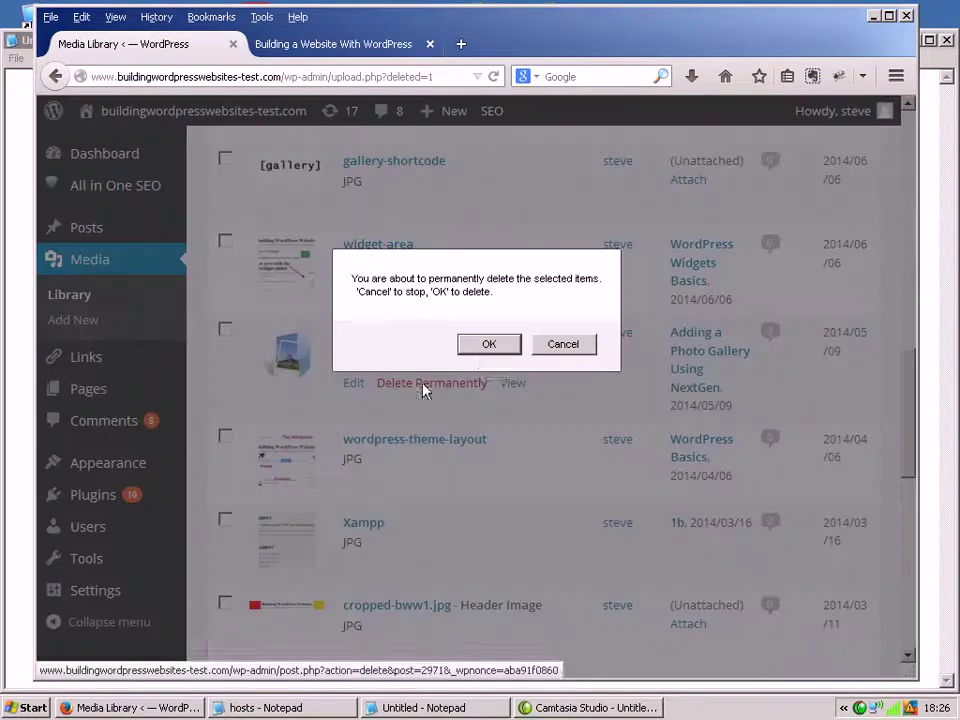
pyautogui.click(486, 344)
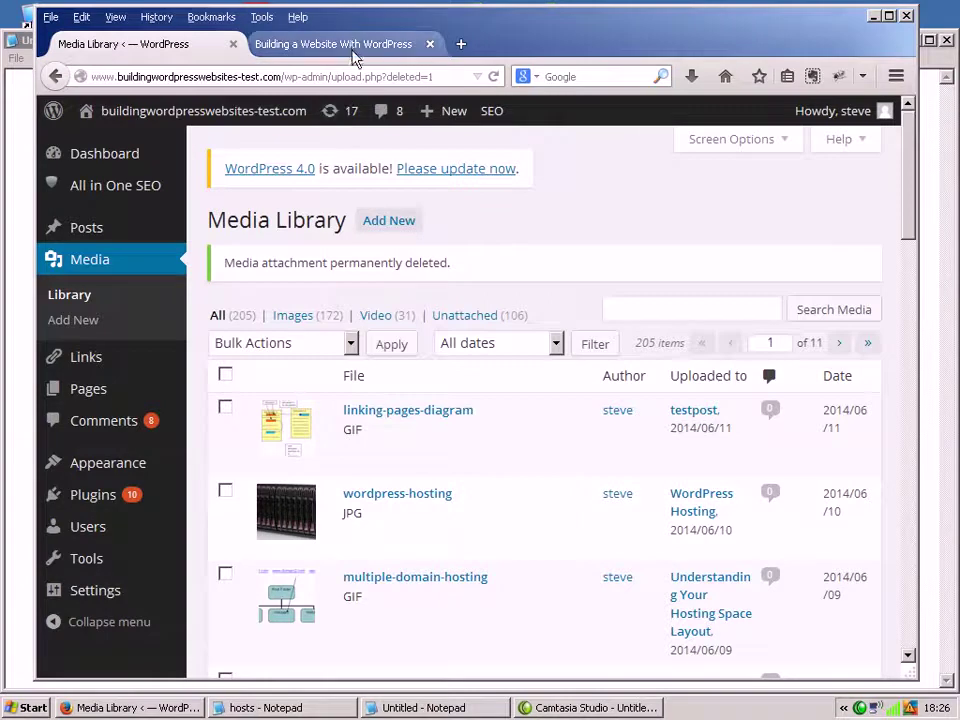
# - Reload the live blog, check that the Shortcodes post image is gone, and return to the Bookmarks post editor
pyautogui.click(300, 43)
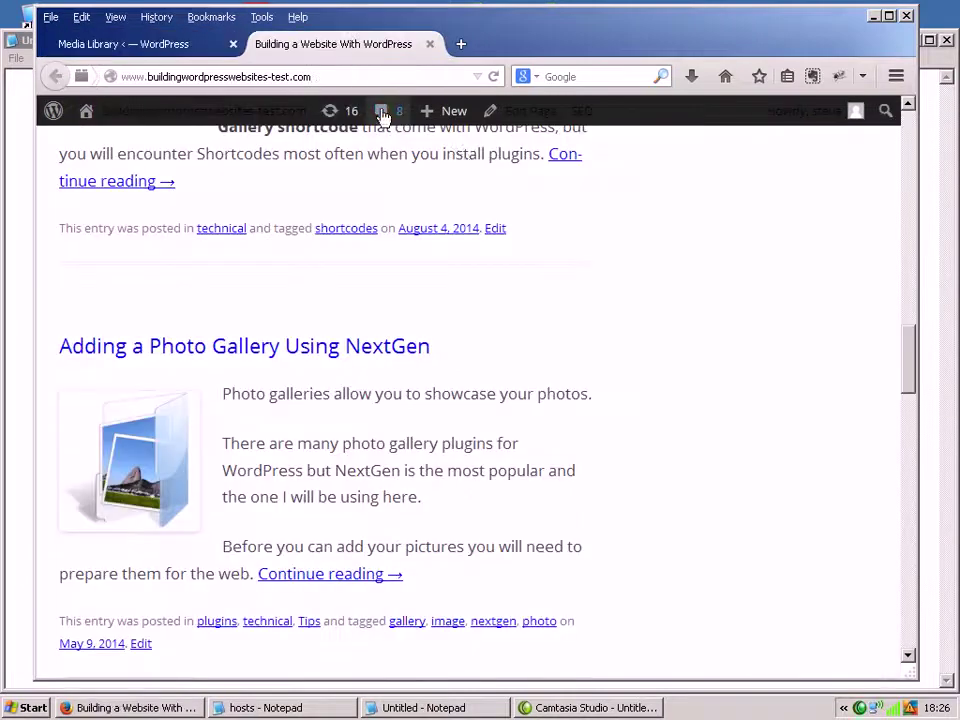
pyautogui.click(492, 77)
pyautogui.moveTo(904, 381); pyautogui.dragTo(896, 317)
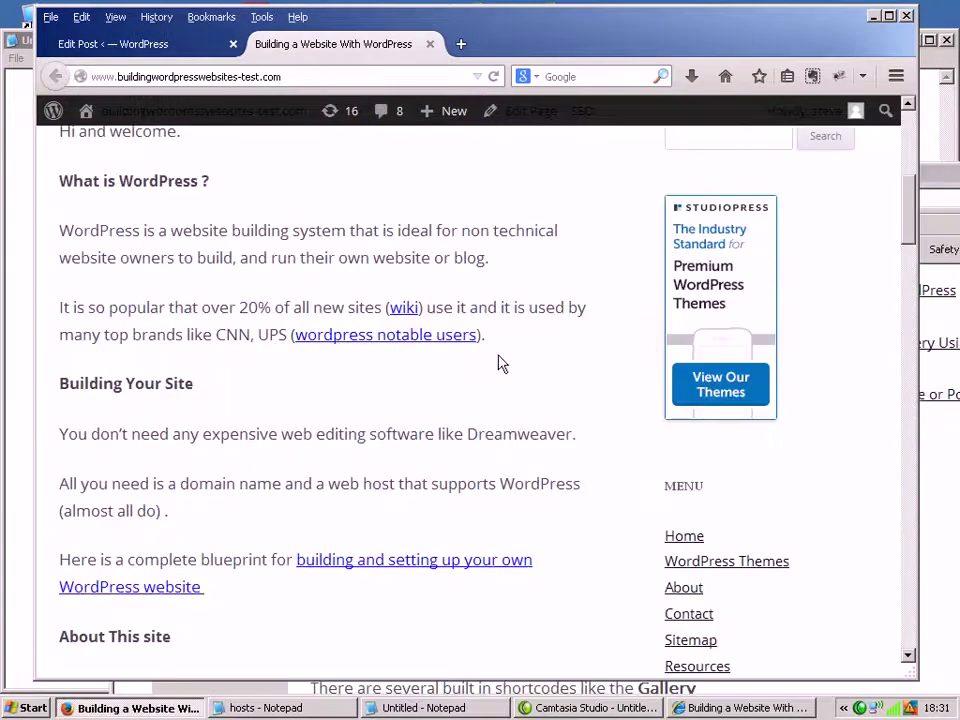
pyautogui.scroll(1, 407, 369)
pyautogui.scroll(-6, 407, 369)
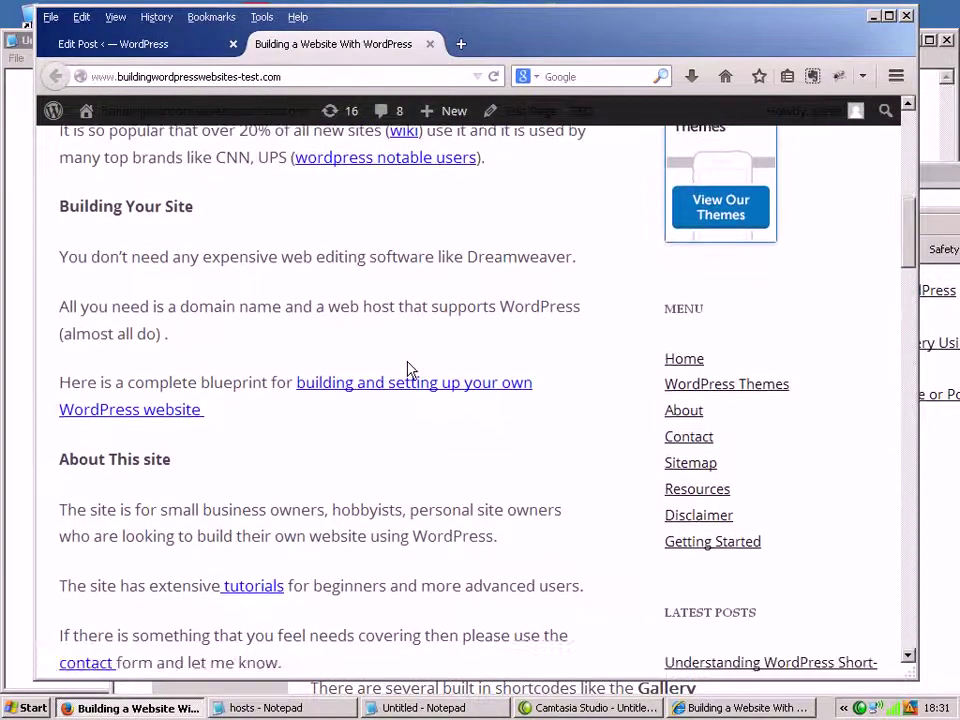
pyautogui.scroll(-6, 377, 369)
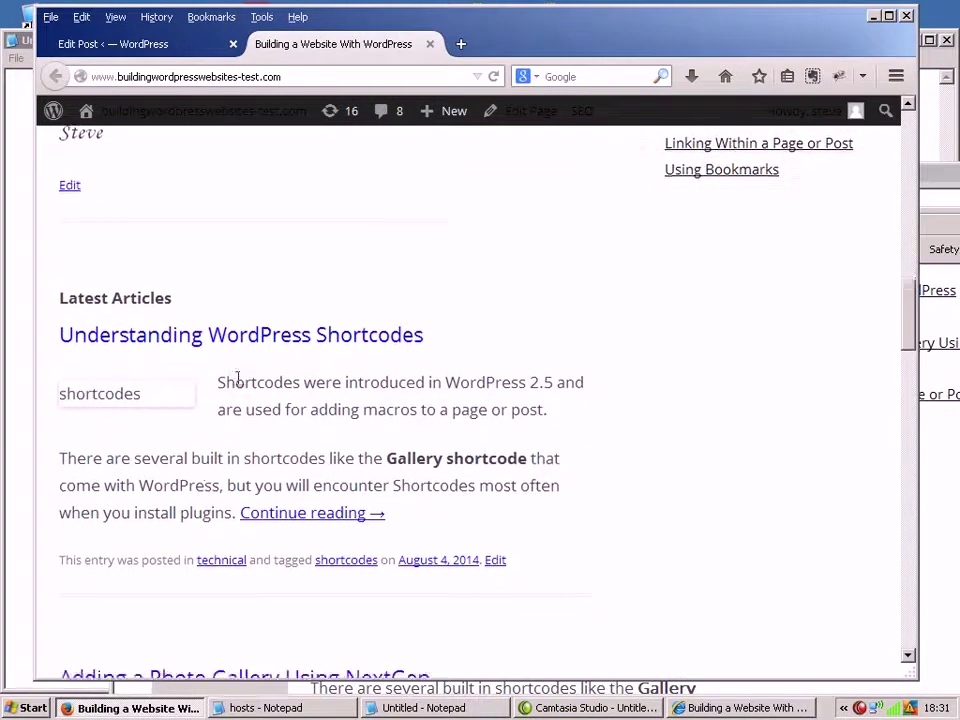
pyautogui.scroll(-3, 197, 410)
pyautogui.scroll(-3, 162, 414)
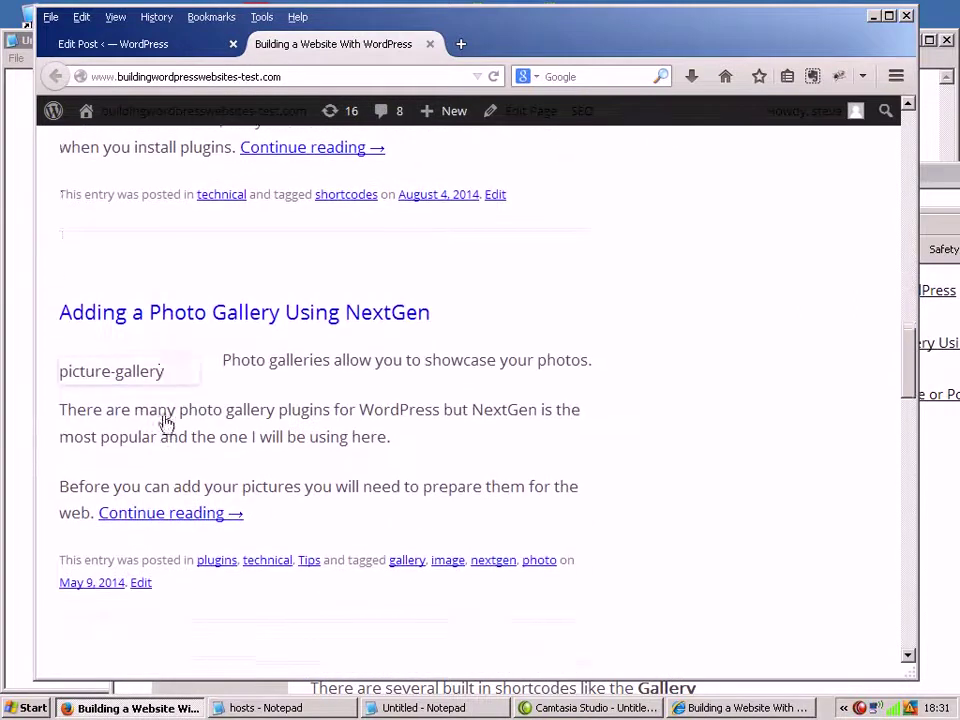
pyautogui.click(203, 50)
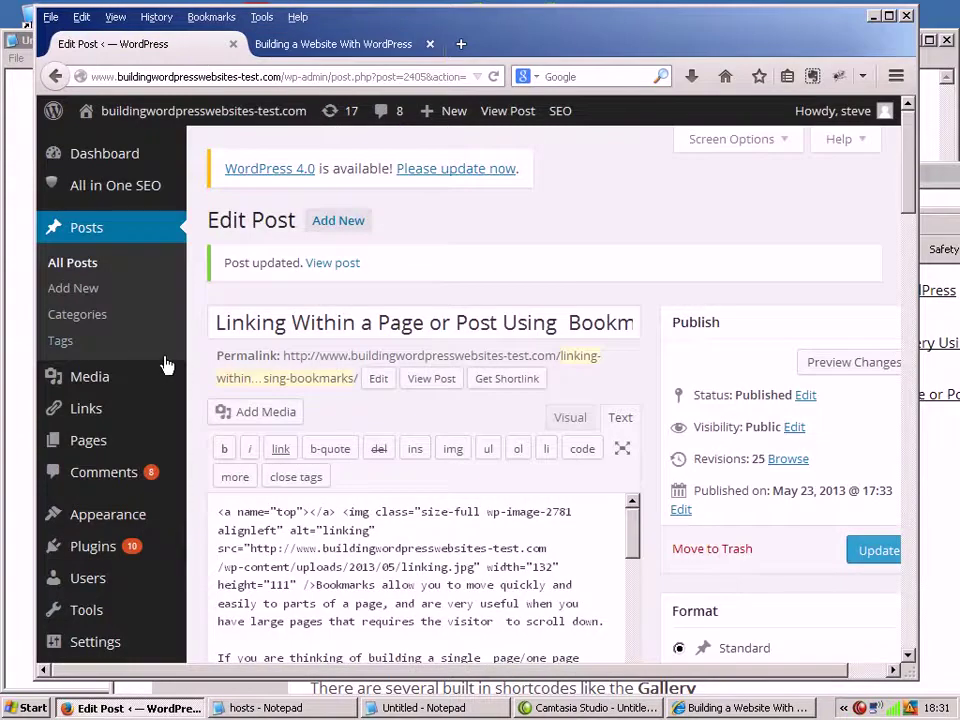
pyautogui.scroll(-4, 165, 430)
pyautogui.scroll(5, 164, 430)
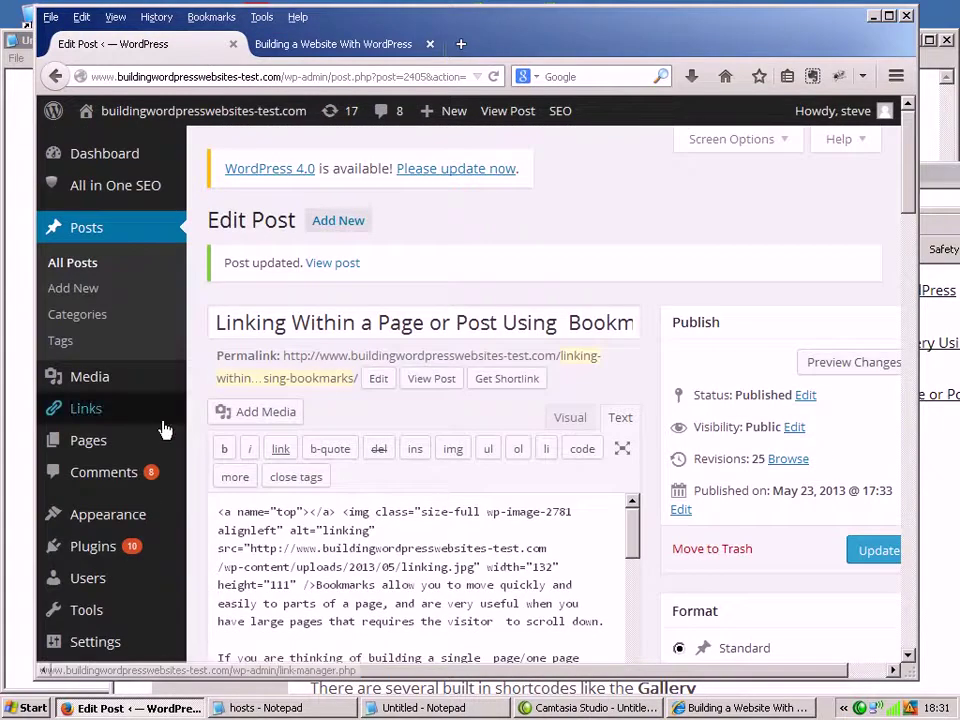
pyautogui.scroll(-2, 163, 426)
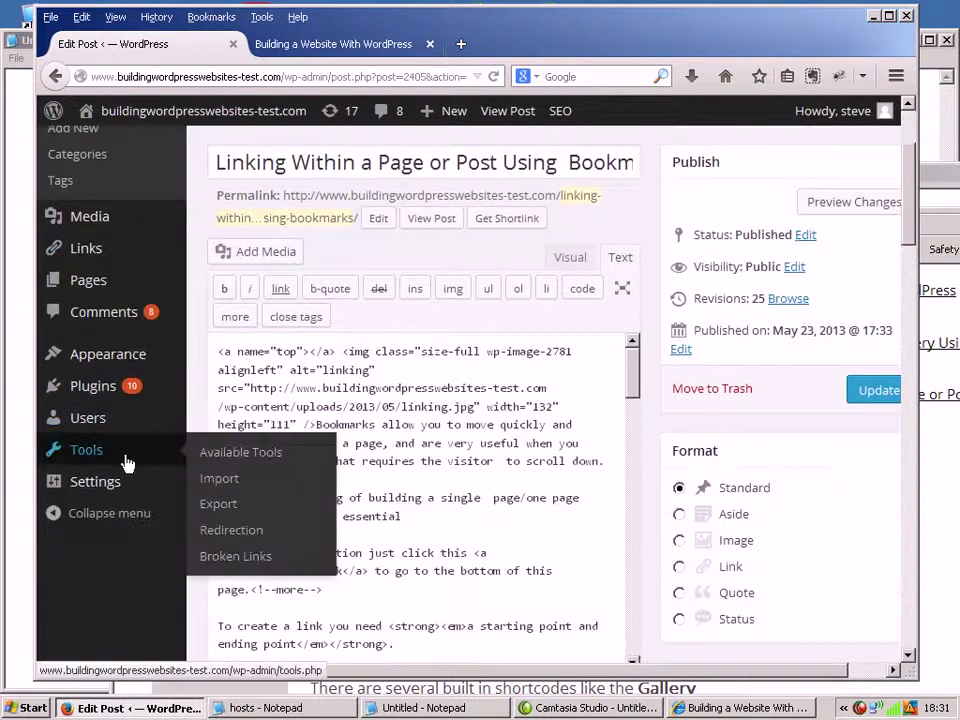
pyautogui.moveTo(129, 484)
pyautogui.click(243, 617)
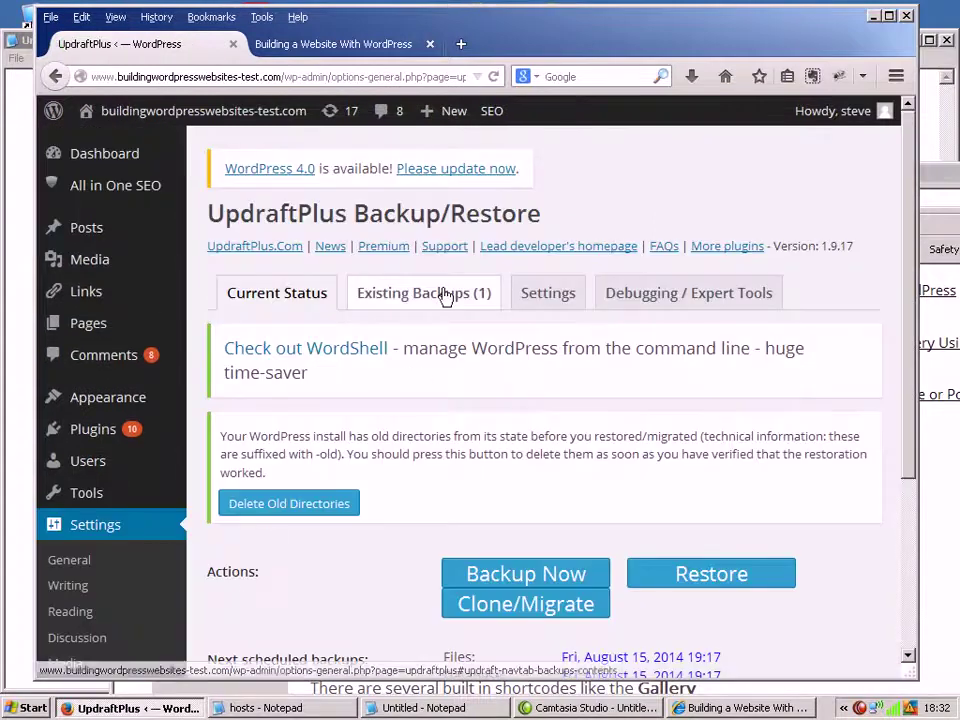
pyautogui.scroll(-5, 443, 294)
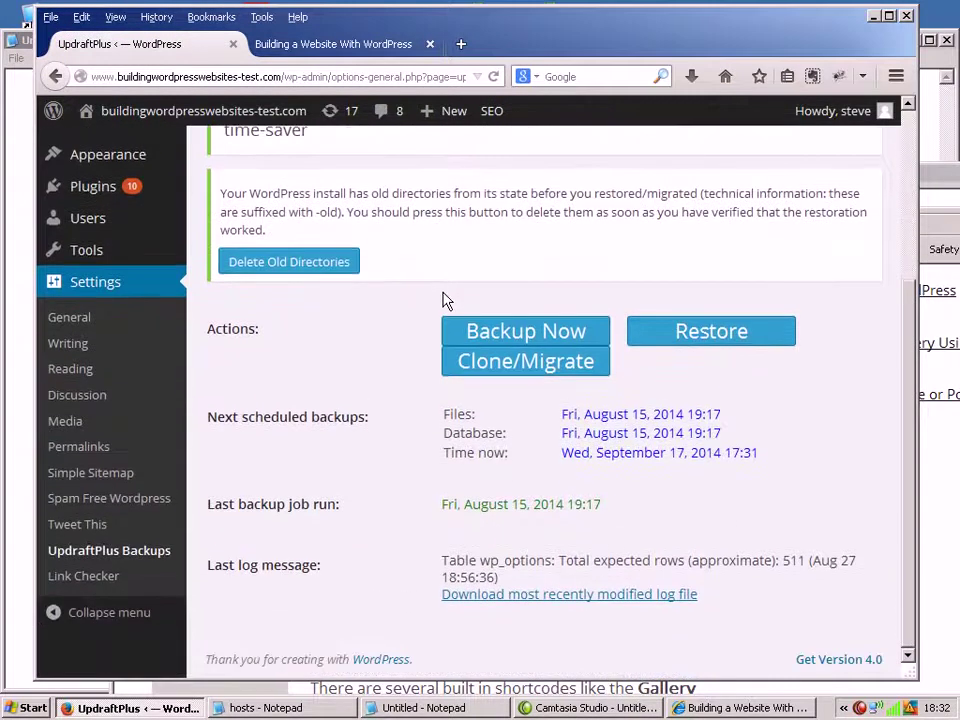
pyautogui.click(665, 332)
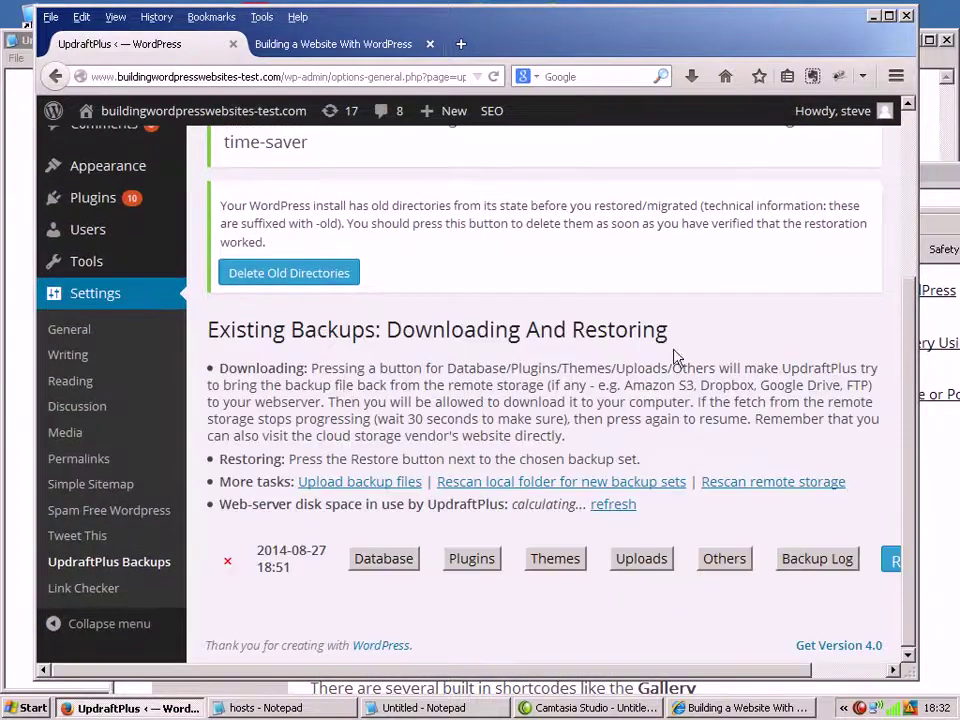
pyautogui.moveTo(789, 675); pyautogui.dragTo(860, 676)
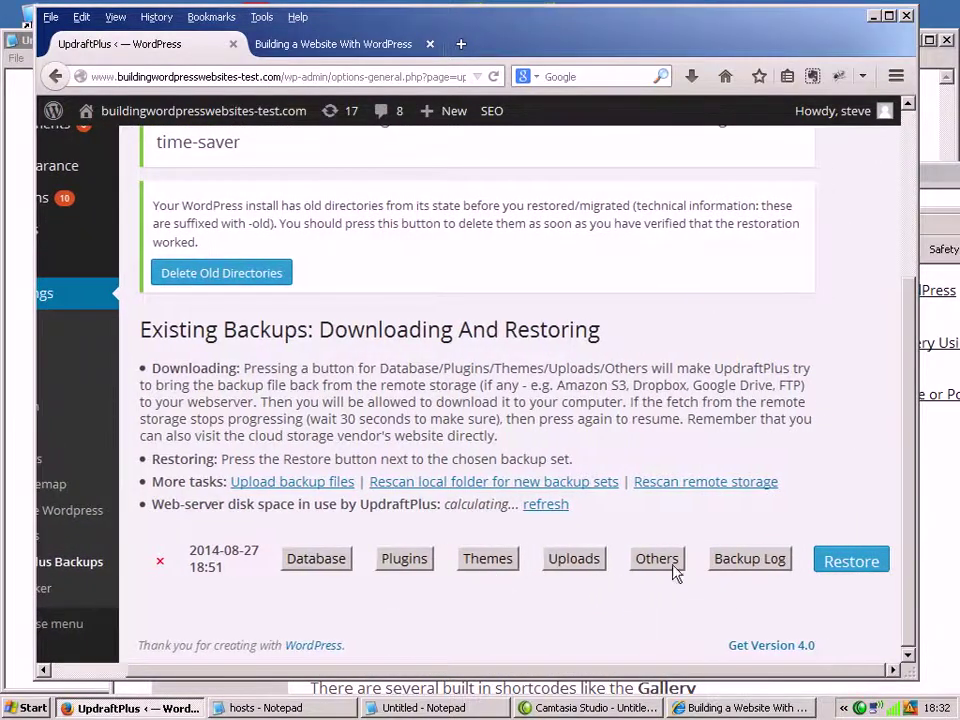
pyautogui.click(848, 564)
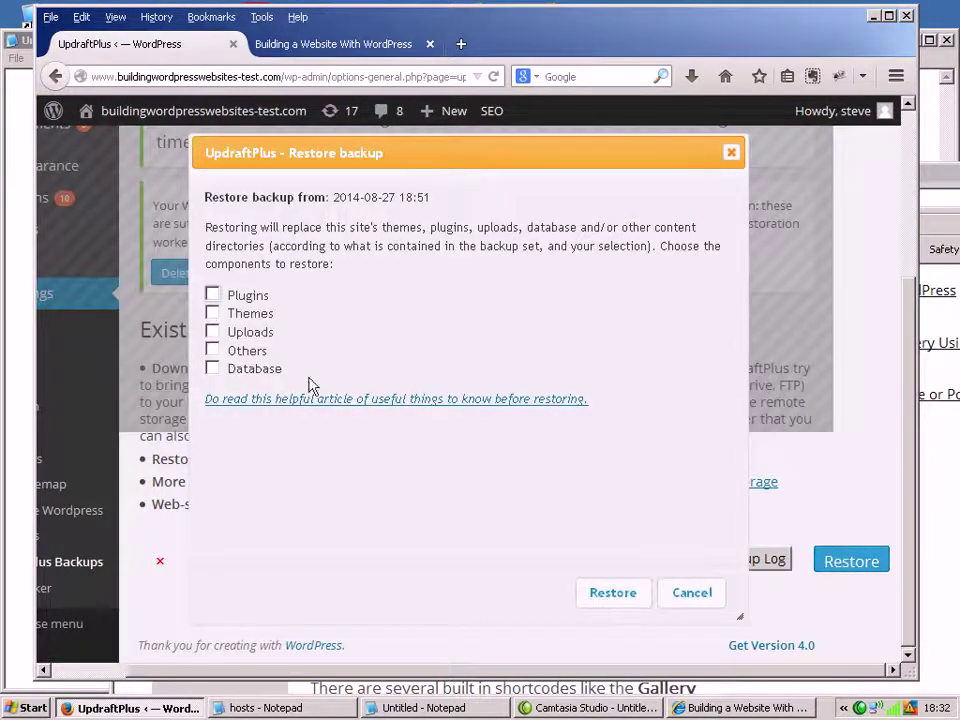
pyautogui.click(212, 331)
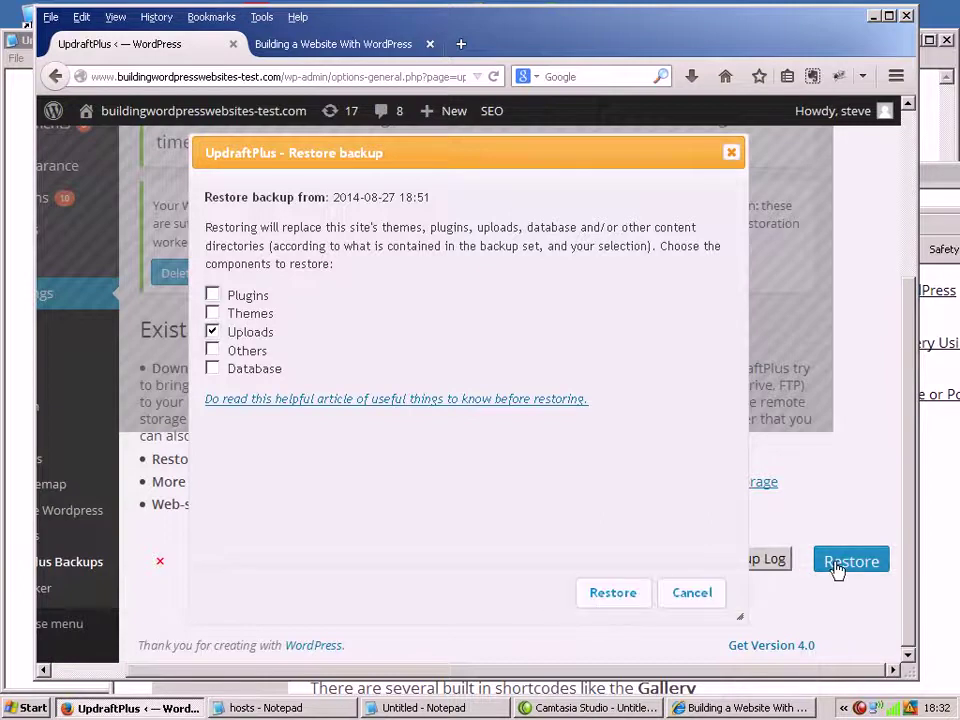
pyautogui.click(630, 602)
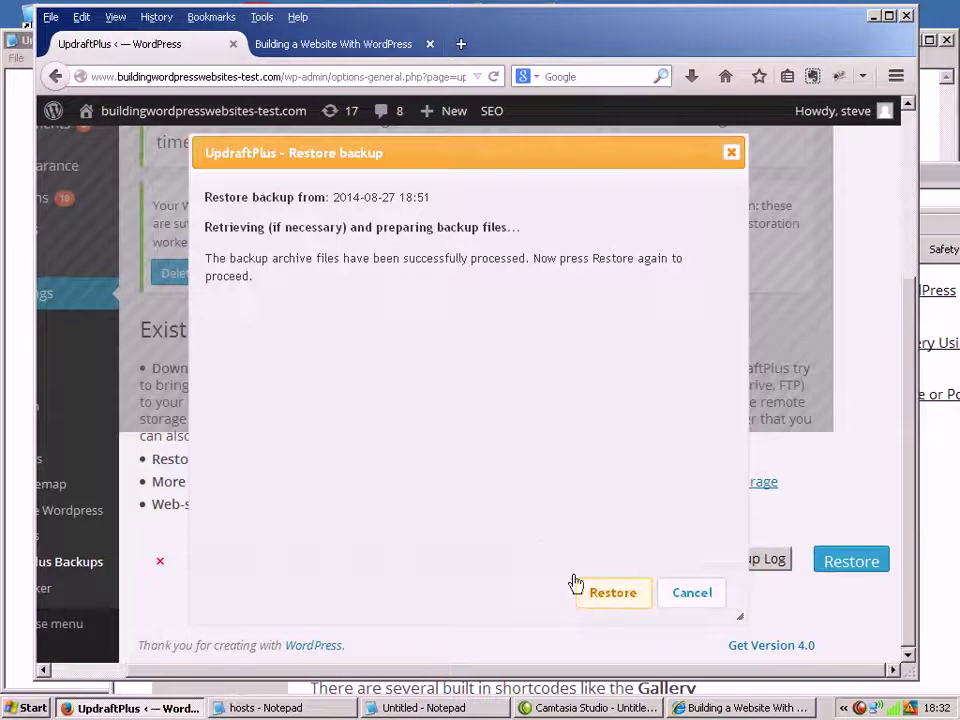
pyautogui.click(603, 600)
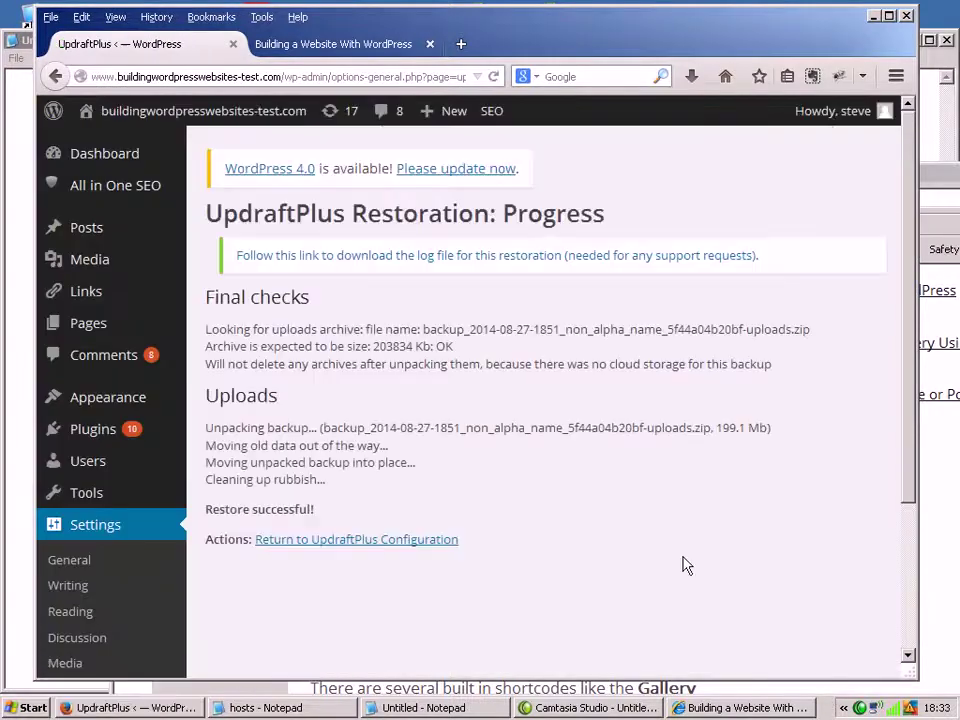
# - Switch to the live blog tab and reload it to show the restored Photo Gallery image
pyautogui.scroll(-2, 580, 467)
pyautogui.scroll(2, 580, 467)
pyautogui.click(364, 44)
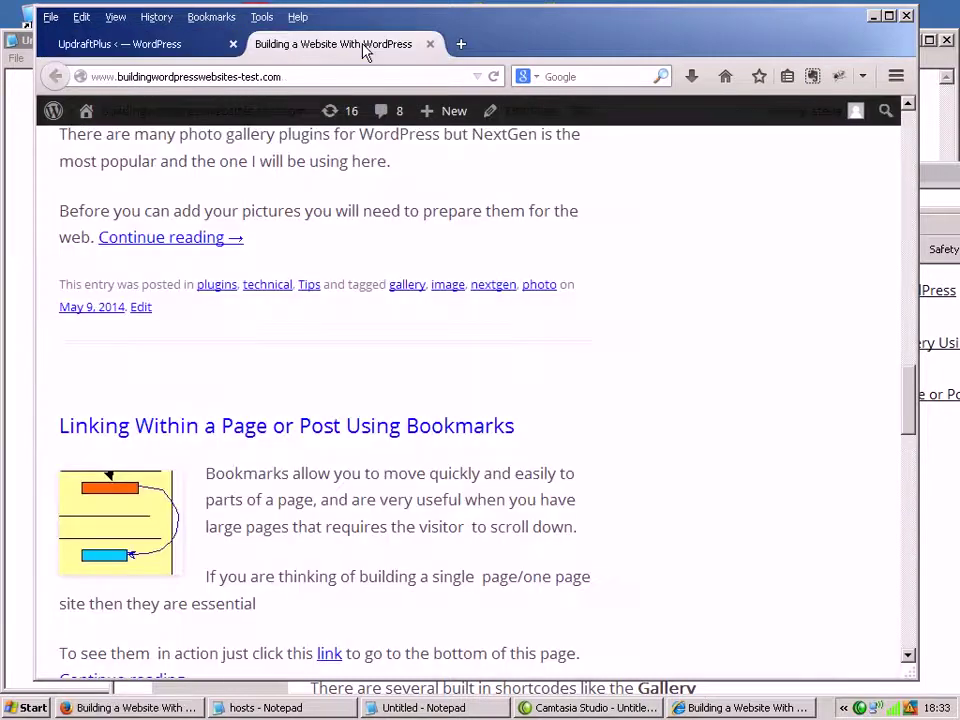
pyautogui.click(493, 77)
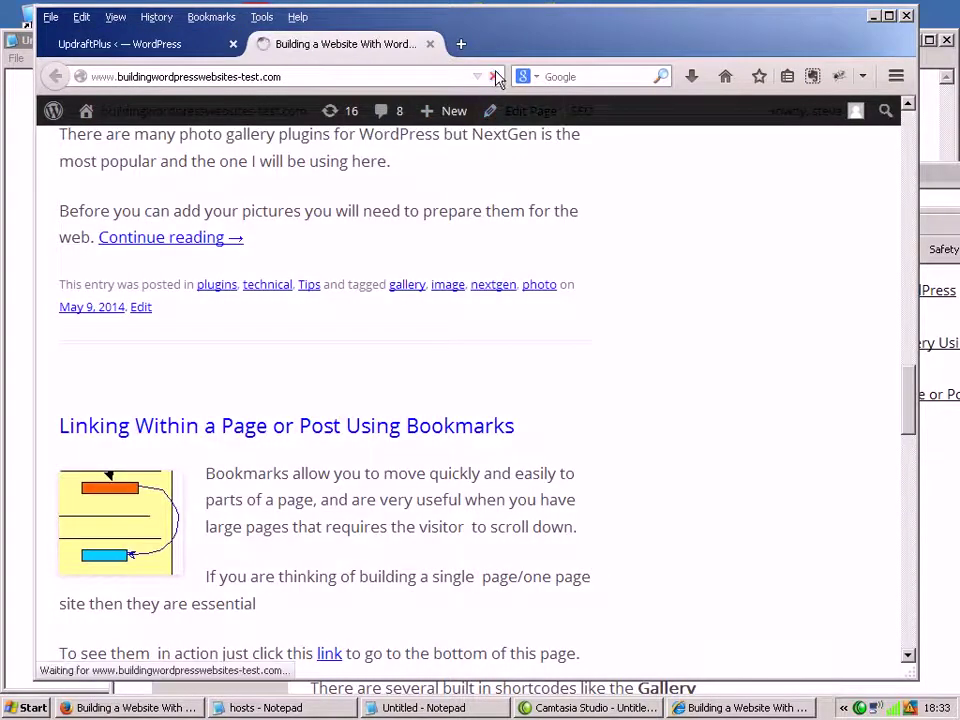